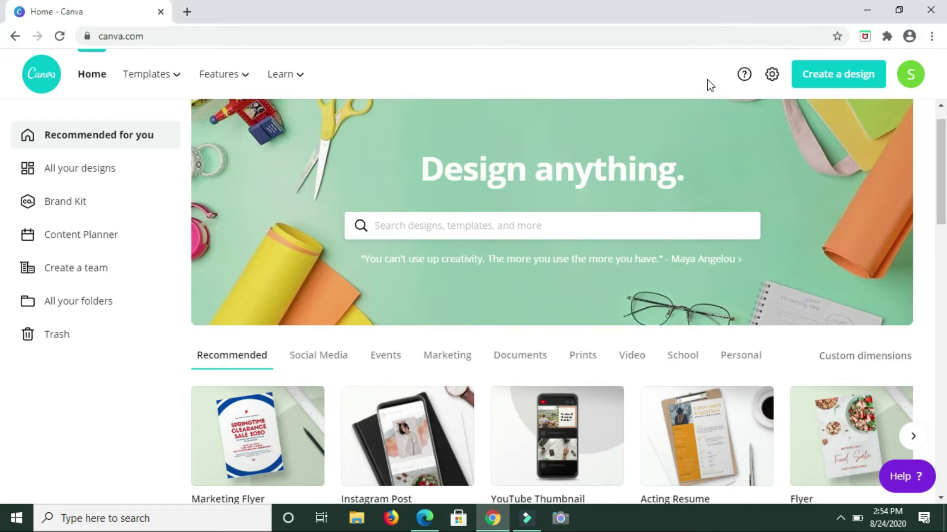
Start a custom-size design in inches with width 3 and height 5.
{"action": "left_click", "coordinate": [847, 81]}
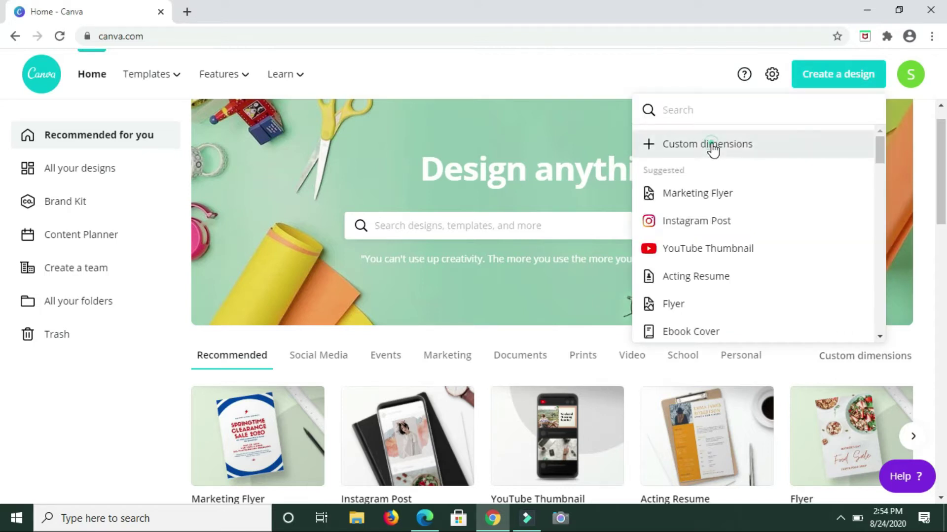
{"action": "left_click", "coordinate": [713, 146]}
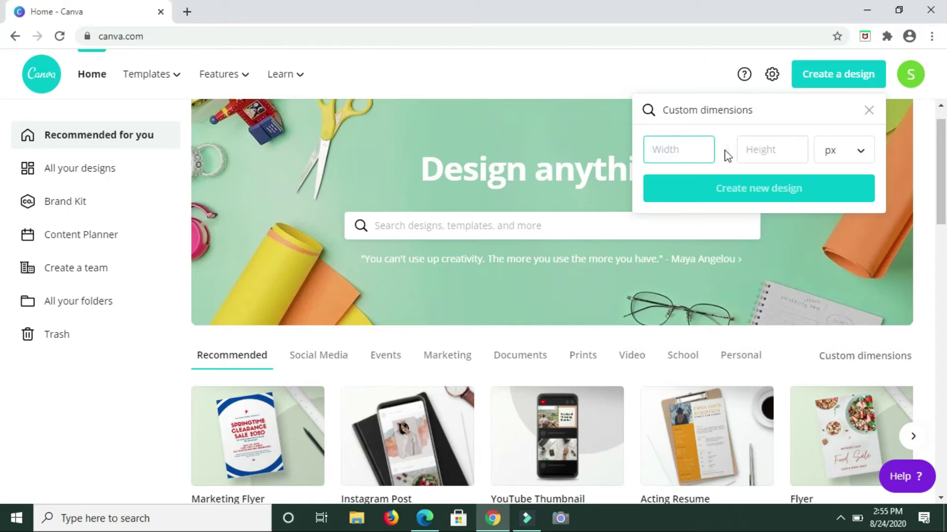
{"action": "left_click", "coordinate": [860, 155]}
{"action": "left_click", "coordinate": [834, 177]}
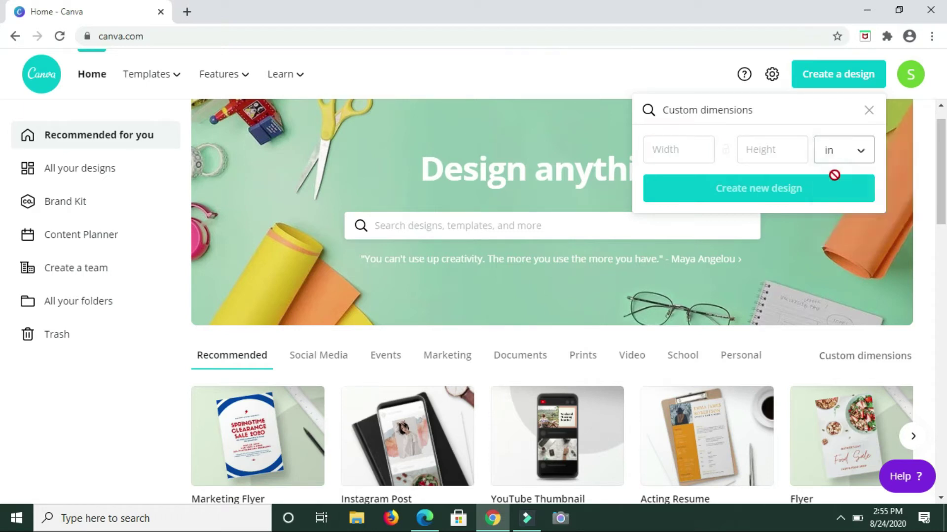
{"action": "left_click", "coordinate": [669, 155]}
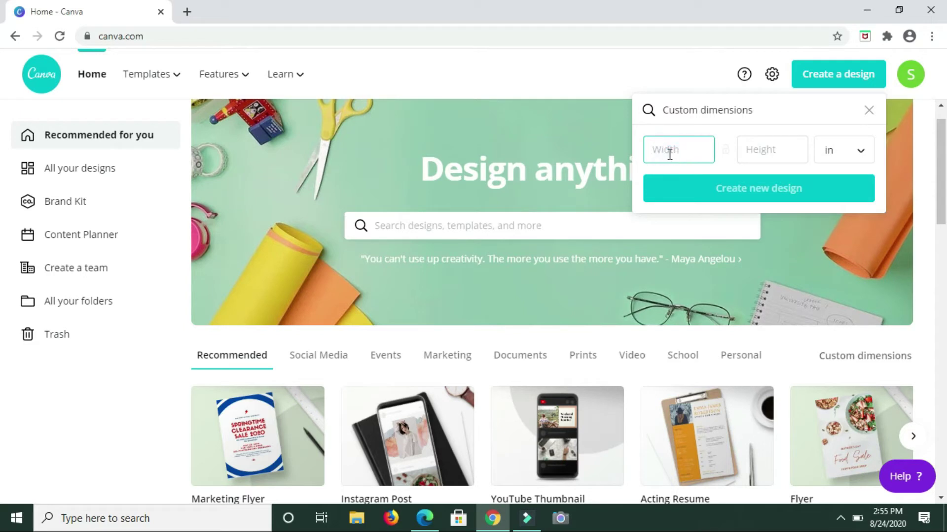
{"action": "type", "text": "3"}
{"action": "left_click", "coordinate": [791, 153]}
{"action": "type", "text": "5"}
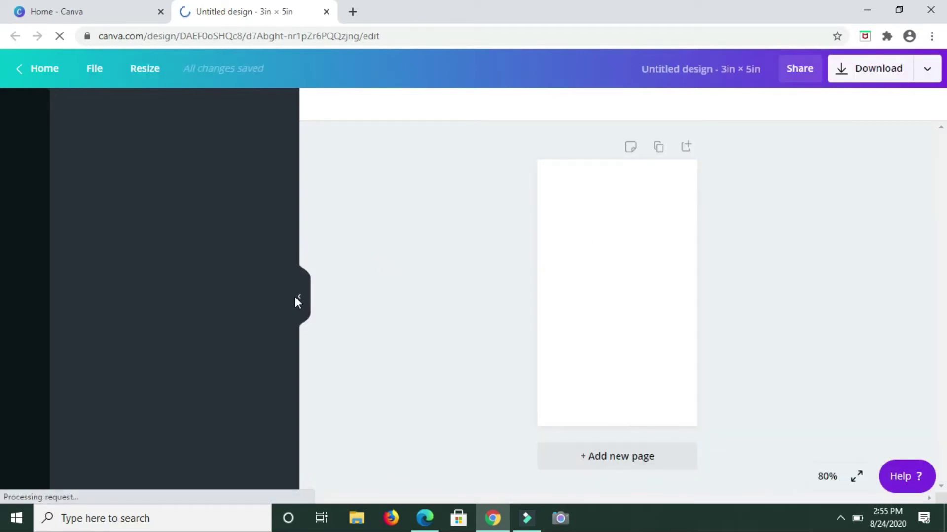
Collapse the side panel so the blank 3 × 5 in page sits centred.
{"action": "left_click", "coordinate": [299, 297]}
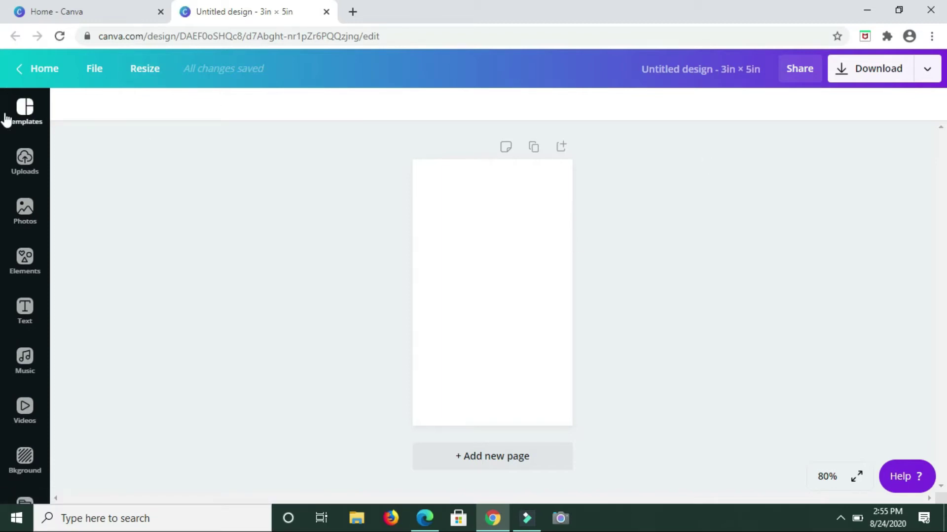
Search the Elements library for DOG.
{"action": "left_click", "coordinate": [25, 265]}
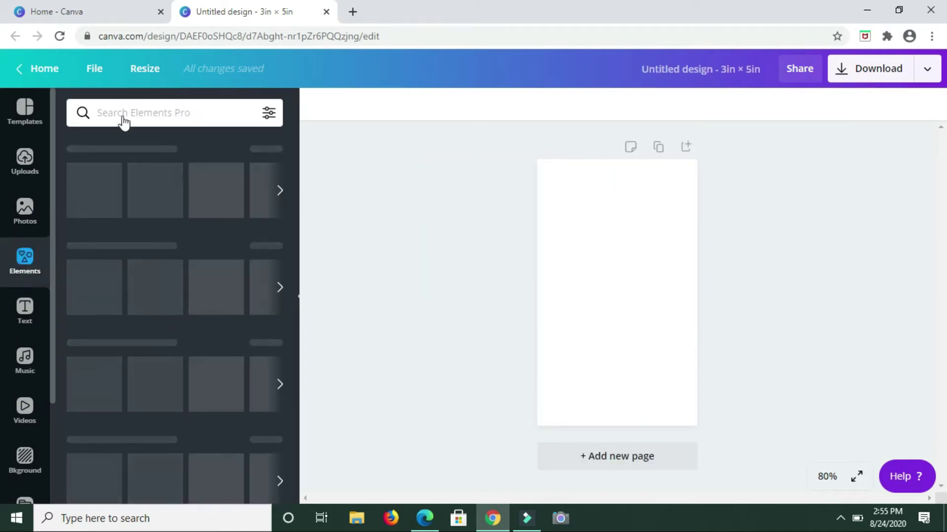
{"action": "left_click", "coordinate": [148, 106]}
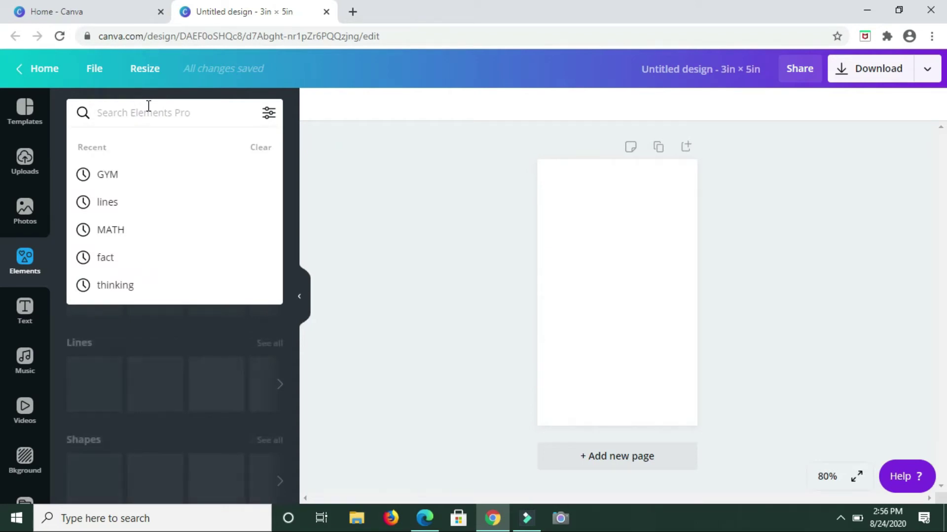
{"action": "type", "text": "DOG"}
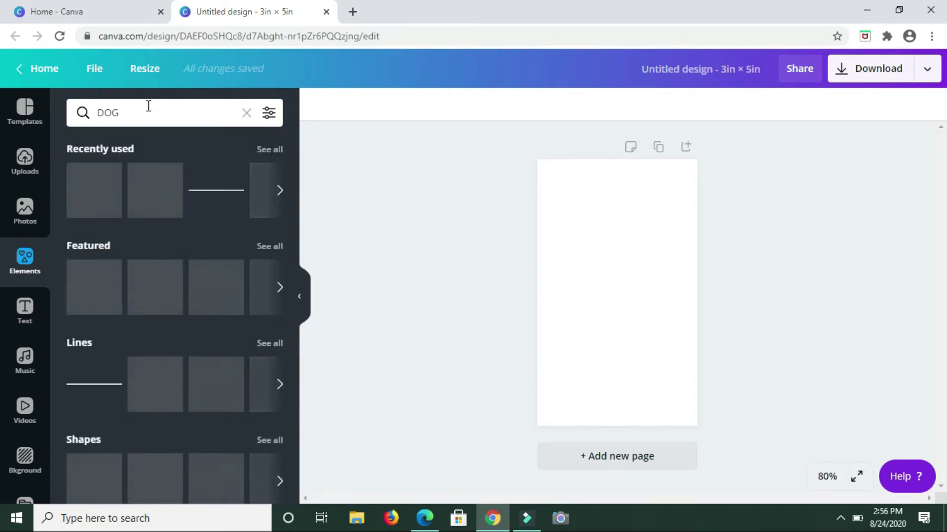
{"action": "key", "text": "Return"}
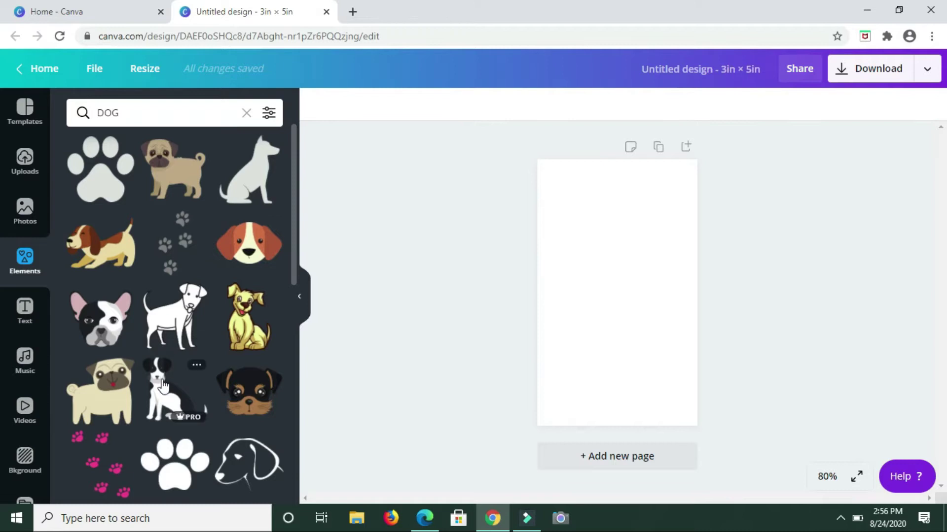
Browse the DOG results and add the black-and-white dog sticker to the page.
{"action": "scroll", "coordinate": [178, 320], "scroll_direction": "down", "scroll_amount": 3}
{"action": "scroll", "coordinate": [179, 312], "scroll_direction": "down", "scroll_amount": 5}
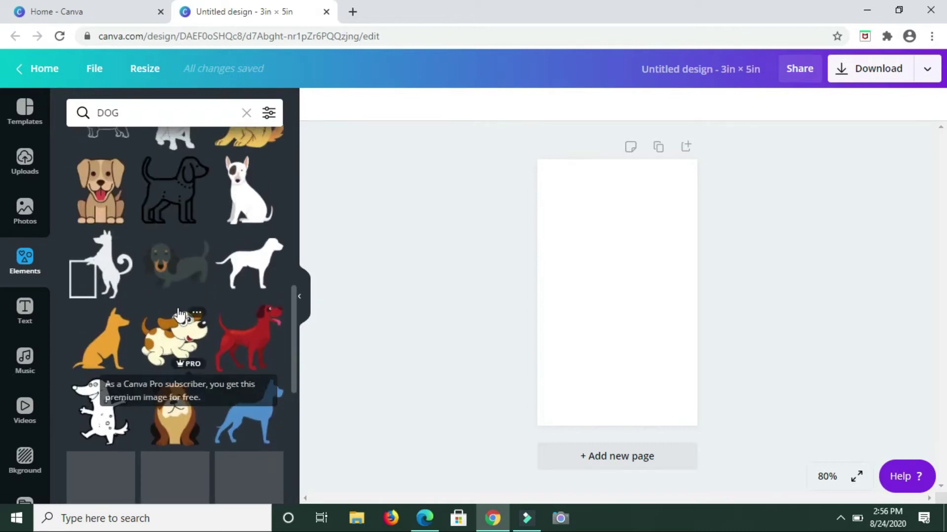
{"action": "scroll", "coordinate": [179, 313], "scroll_direction": "down", "scroll_amount": 5}
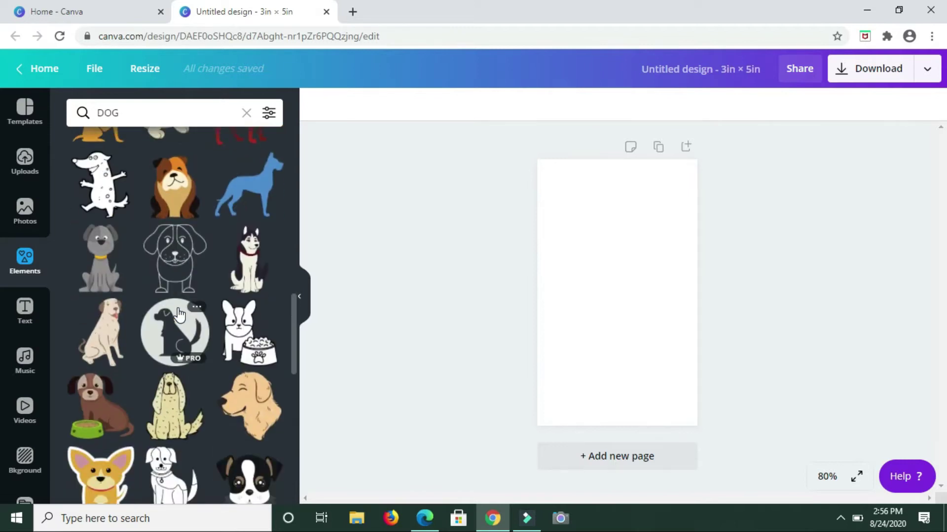
{"action": "scroll", "coordinate": [179, 314], "scroll_direction": "down", "scroll_amount": 1}
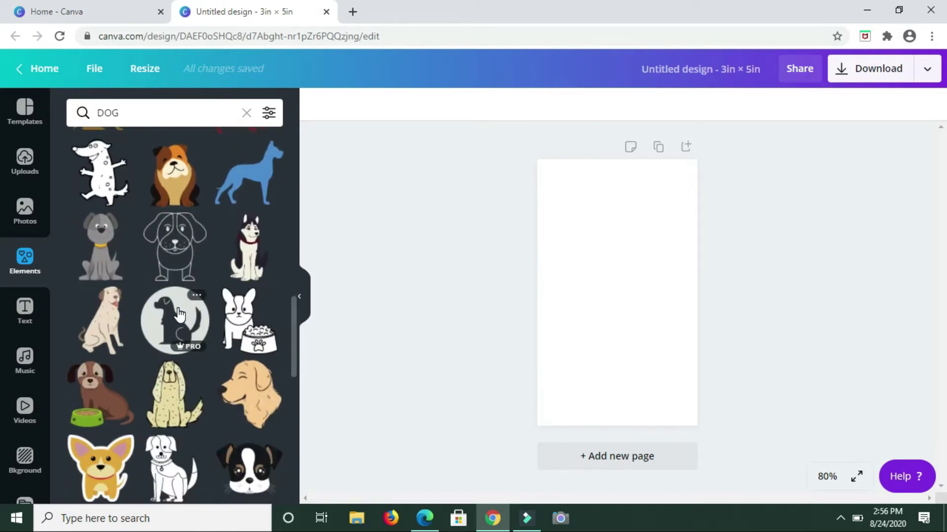
{"action": "scroll", "coordinate": [178, 314], "scroll_direction": "up", "scroll_amount": 15}
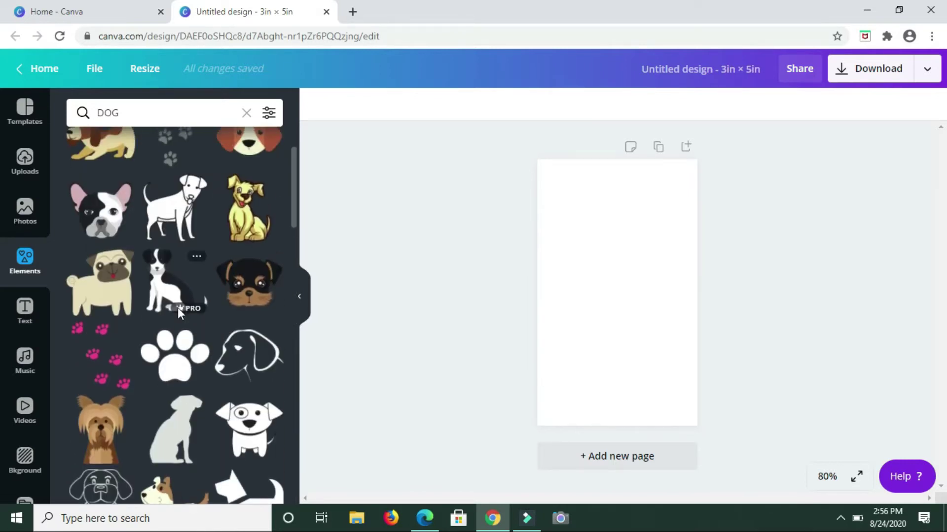
{"action": "scroll", "coordinate": [178, 307], "scroll_direction": "up", "scroll_amount": 3}
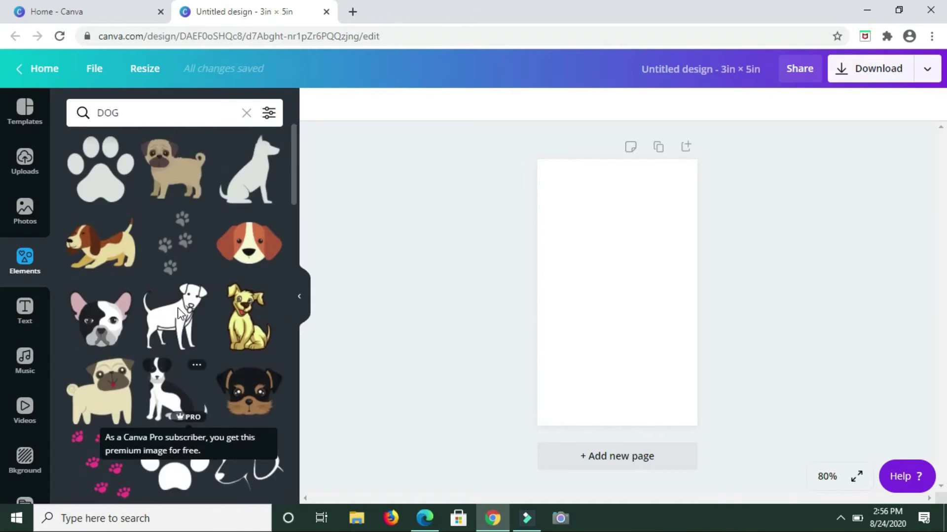
{"action": "left_click", "coordinate": [170, 395]}
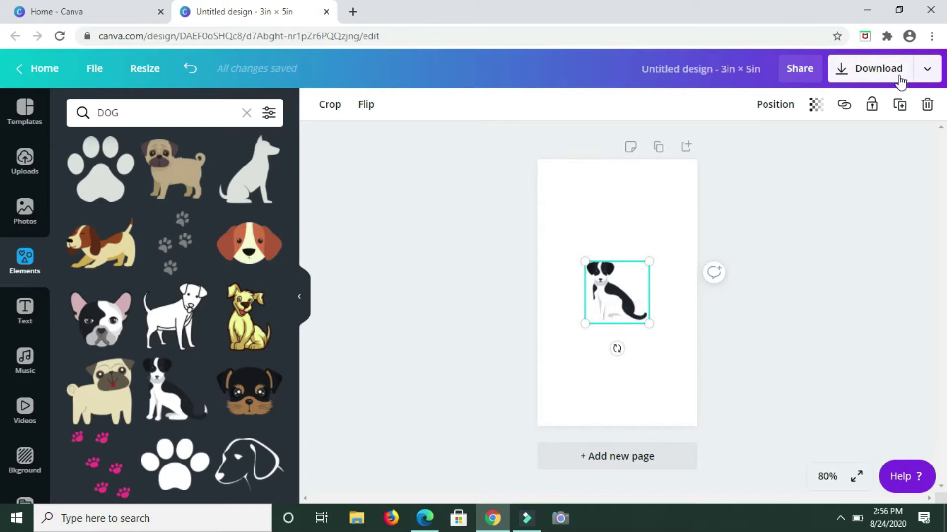
Replace the black-and-white dog with the cartoon beagle, enlarged to about 2.9 × 2.1 in.
{"action": "left_click", "coordinate": [927, 104]}
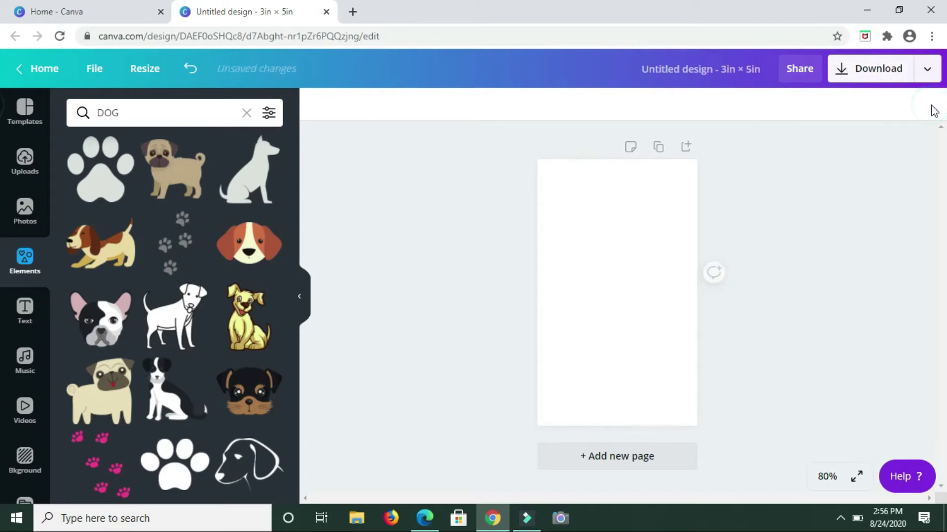
{"action": "left_click", "coordinate": [103, 242]}
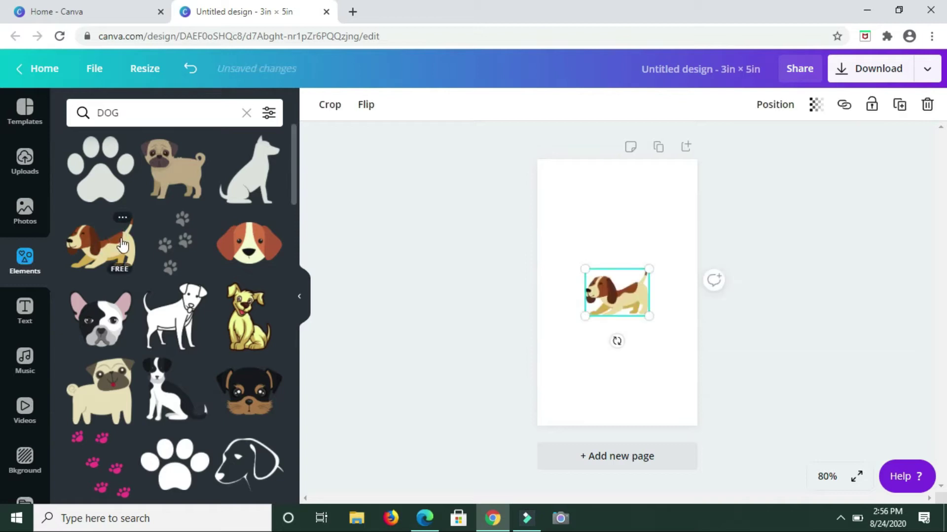
{"action": "left_click_drag", "start_coordinate": [645, 272], "coordinate": [680, 245]}
{"action": "left_click_drag", "start_coordinate": [582, 243], "coordinate": [537, 233]}
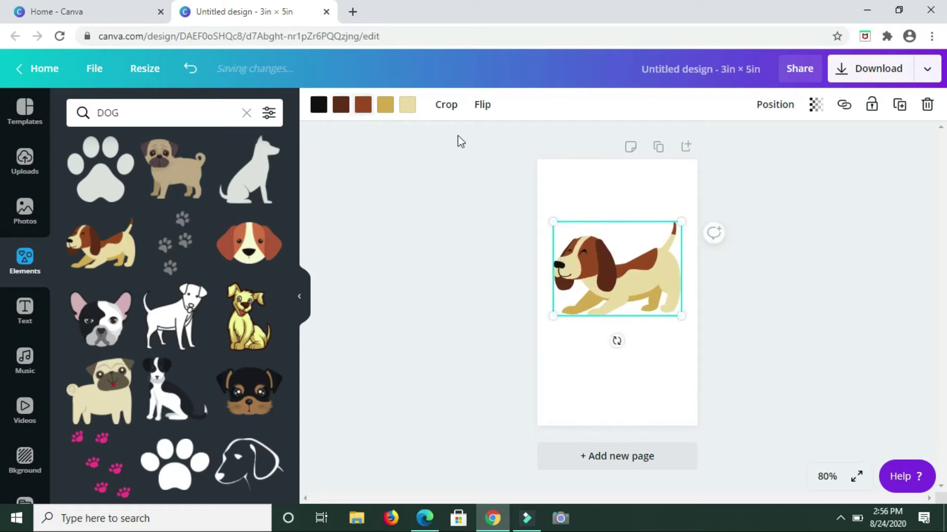
{"action": "left_click_drag", "start_coordinate": [680, 317], "coordinate": [689, 322]}
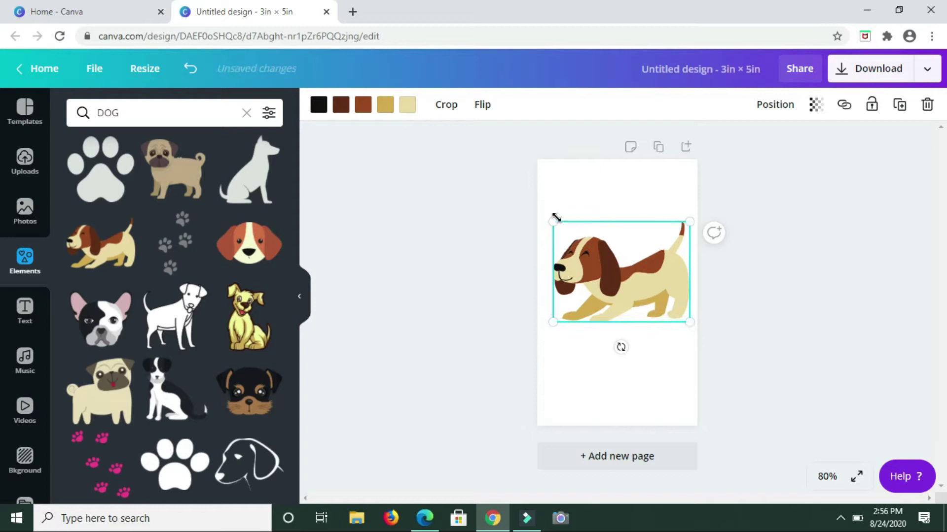
{"action": "left_click_drag", "start_coordinate": [551, 217], "coordinate": [536, 207]}
Enlarge the beagle slightly more and move it higher on the page.
{"action": "left_click", "coordinate": [298, 296]}
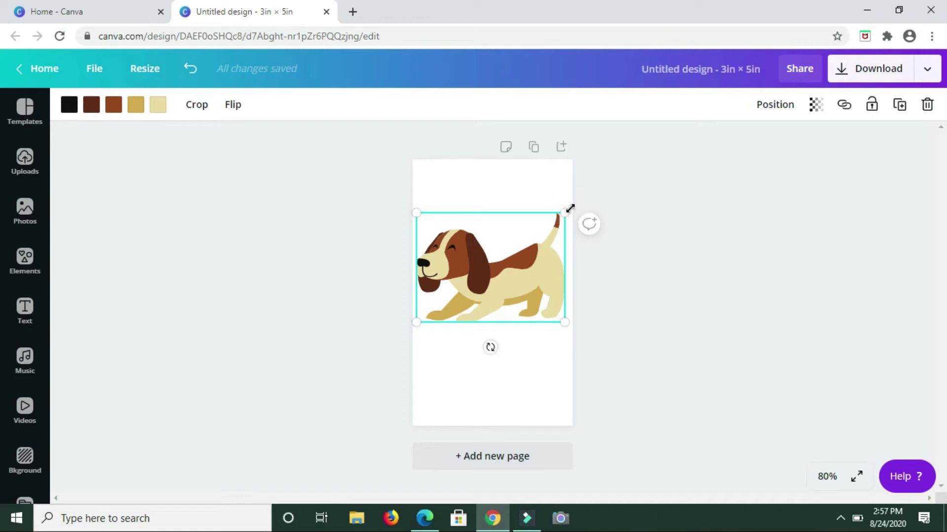
{"action": "left_click_drag", "start_coordinate": [570, 207], "coordinate": [553, 211]}
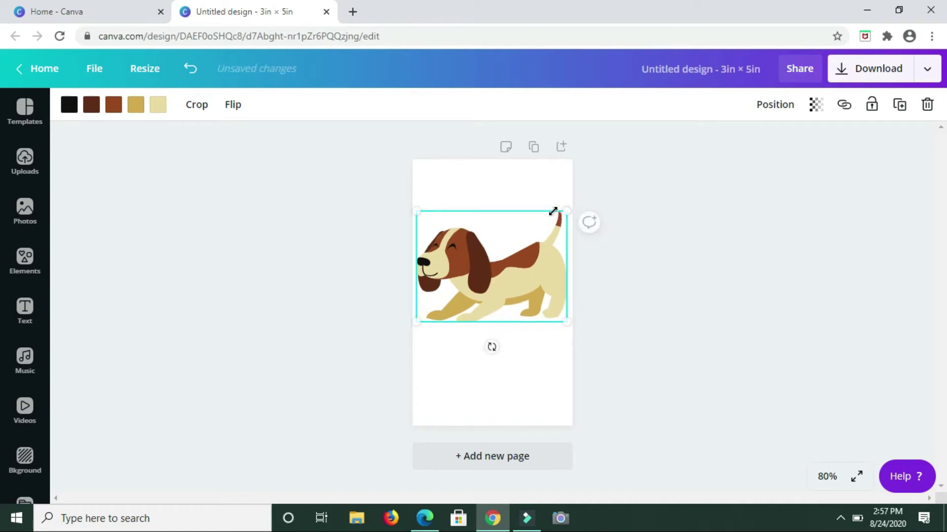
{"action": "left_click", "coordinate": [506, 370]}
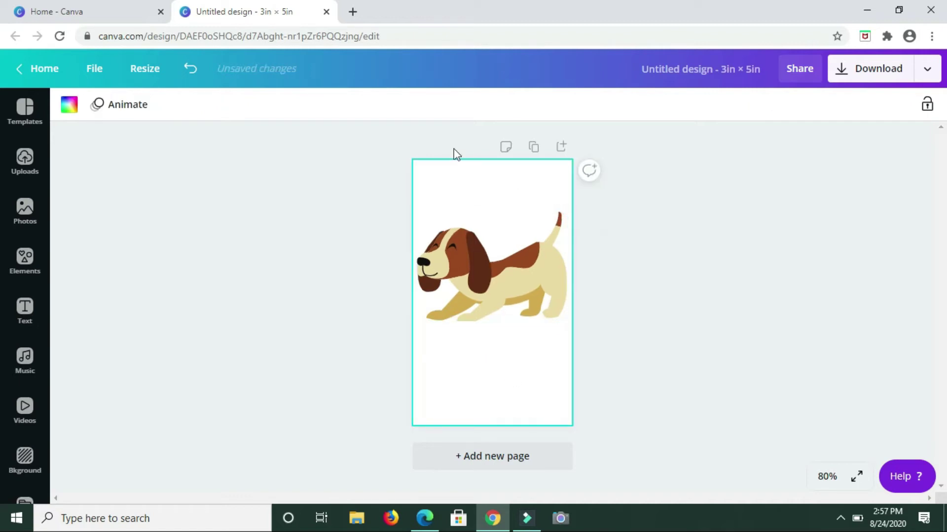
{"action": "left_click_drag", "start_coordinate": [499, 285], "coordinate": [499, 269]}
{"action": "left_click", "coordinate": [499, 393]}
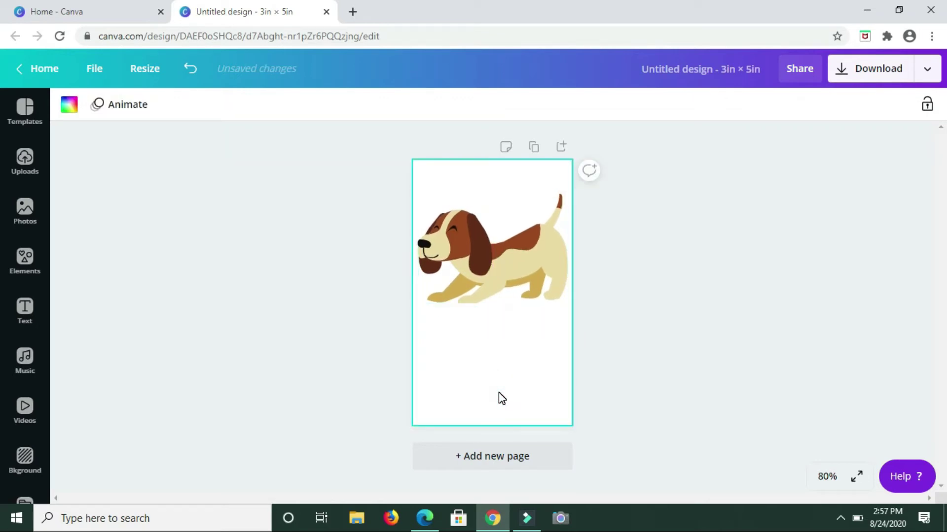
Add a centred DOG caption below the beagle, enlarged to size 45.9.
{"action": "key", "text": "t"}
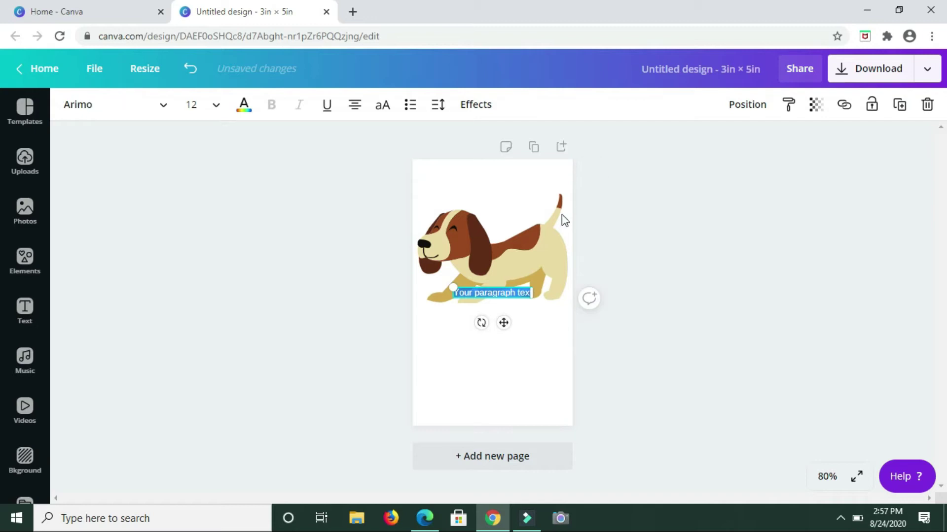
{"action": "left_click_drag", "start_coordinate": [527, 296], "coordinate": [566, 344]}
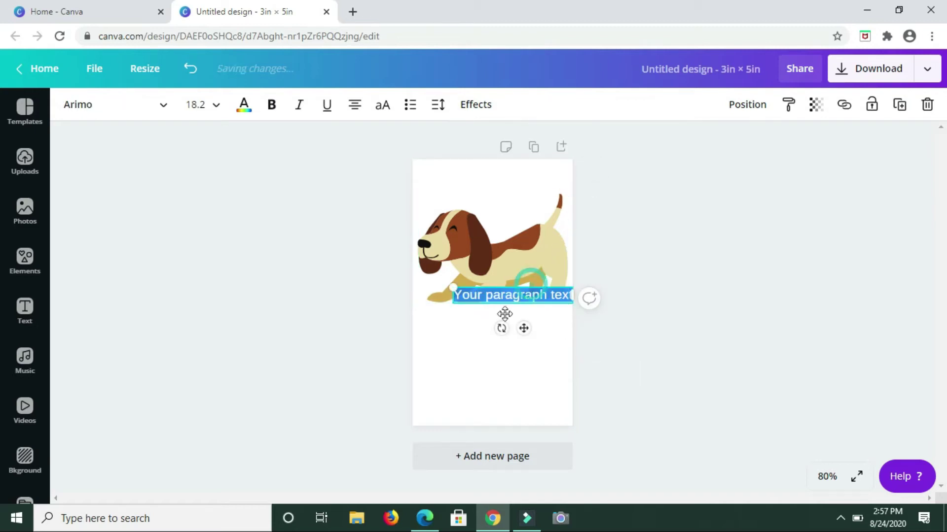
{"action": "left_click_drag", "start_coordinate": [502, 315], "coordinate": [505, 341]}
{"action": "key", "text": "Caps_Lock"}
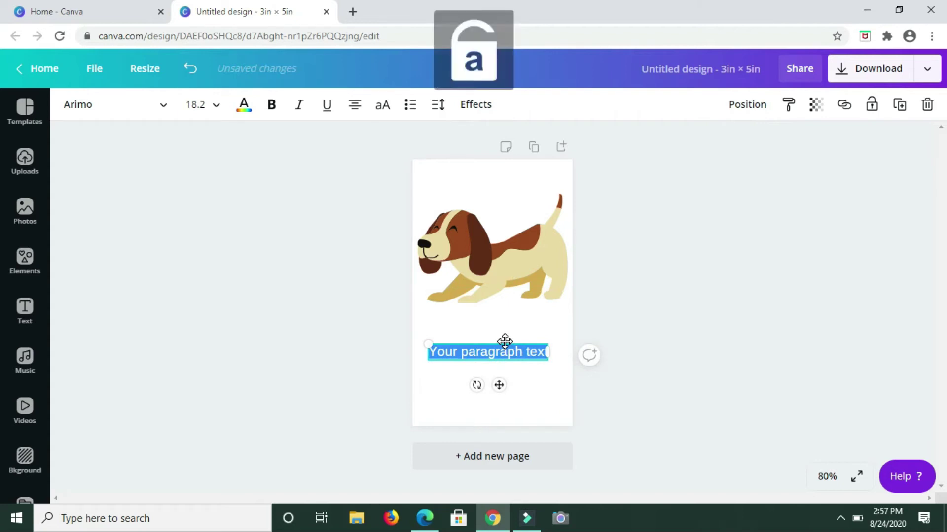
{"action": "key", "text": "BackSpace"}
{"action": "key", "text": "Caps_Lock"}
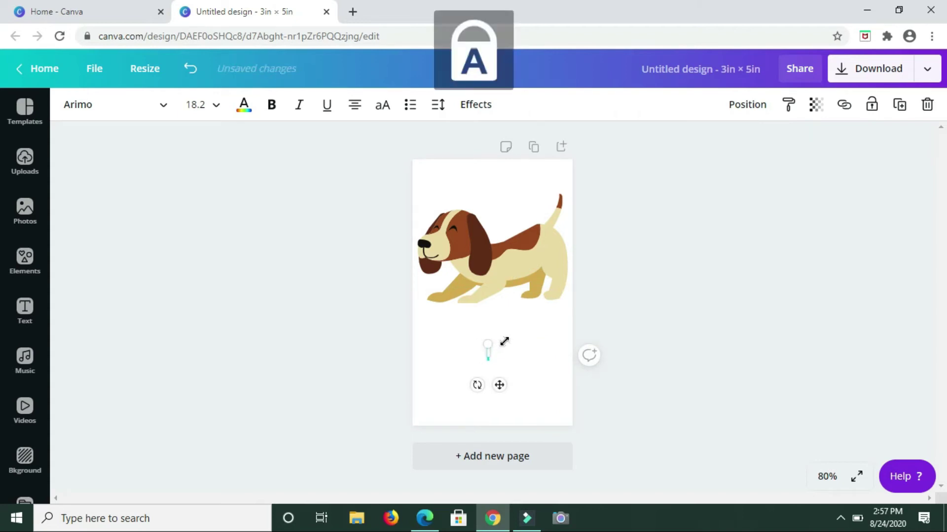
{"action": "type", "text": "DOG"}
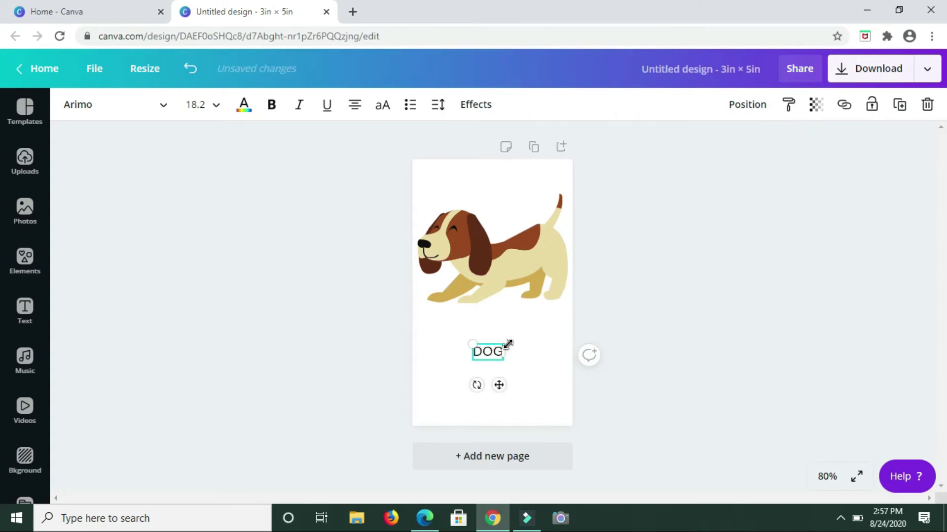
{"action": "mouse_move", "coordinate": [508, 344]}
{"action": "left_mouse_down"}
{"action": "mouse_move", "coordinate": [561, 331]}
{"action": "mouse_move", "coordinate": [498, 329]}
{"action": "left_mouse_up"}
Recolour the beagle's cream body peach.
{"action": "left_click", "coordinate": [495, 230]}
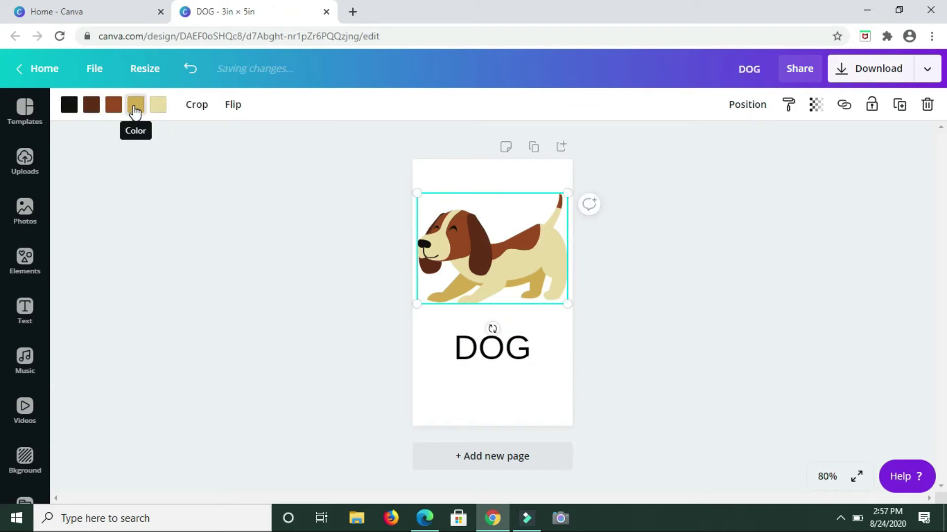
{"action": "left_click", "coordinate": [158, 104]}
{"action": "scroll", "coordinate": [185, 265], "scroll_direction": "down", "scroll_amount": 1}
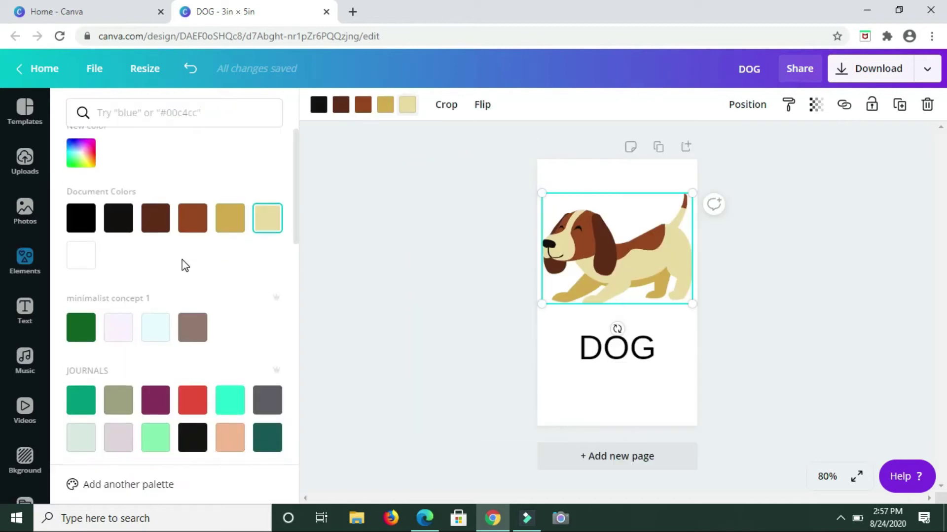
{"action": "scroll", "coordinate": [185, 265], "scroll_direction": "down", "scroll_amount": 3}
{"action": "left_click", "coordinate": [118, 416]}
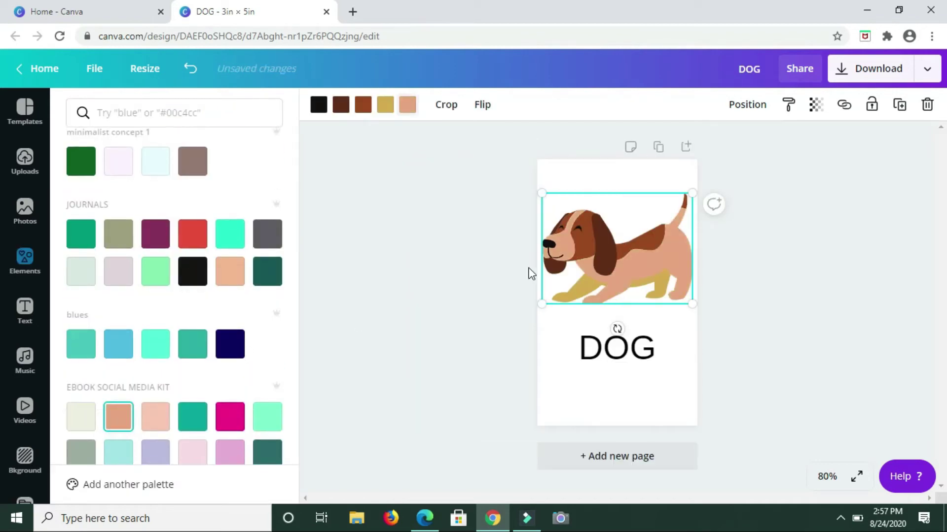
Recolour the beagle's mustard legs rust red.
{"action": "left_click", "coordinate": [385, 106]}
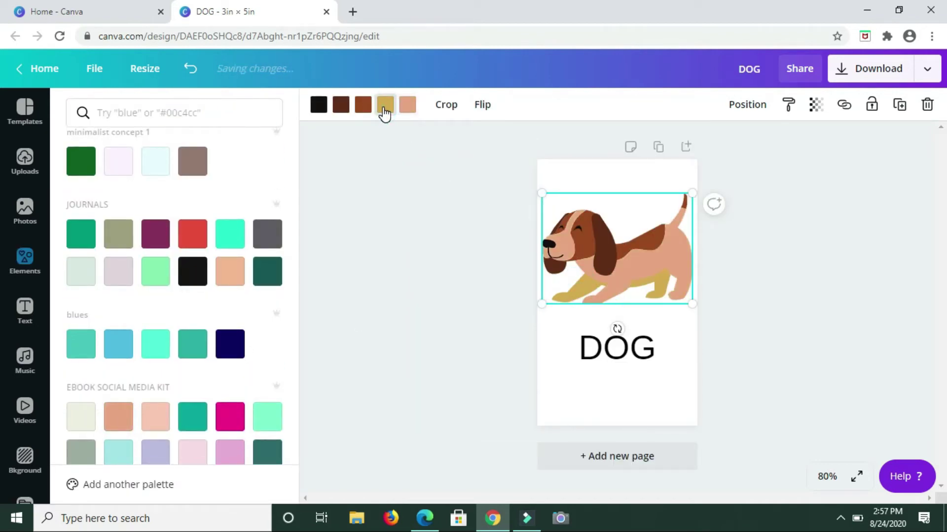
{"action": "scroll", "coordinate": [199, 234], "scroll_direction": "down", "scroll_amount": 1}
{"action": "scroll", "coordinate": [200, 234], "scroll_direction": "down", "scroll_amount": 5}
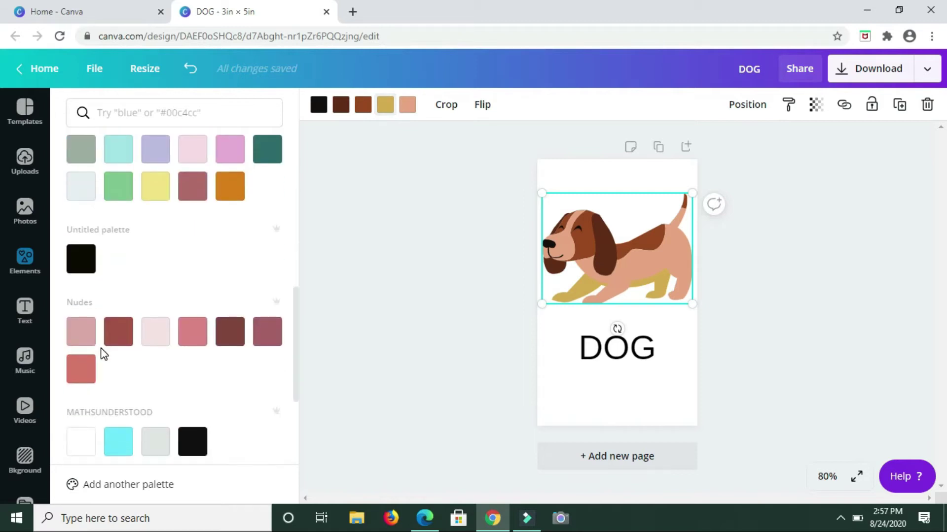
{"action": "left_click", "coordinate": [118, 332]}
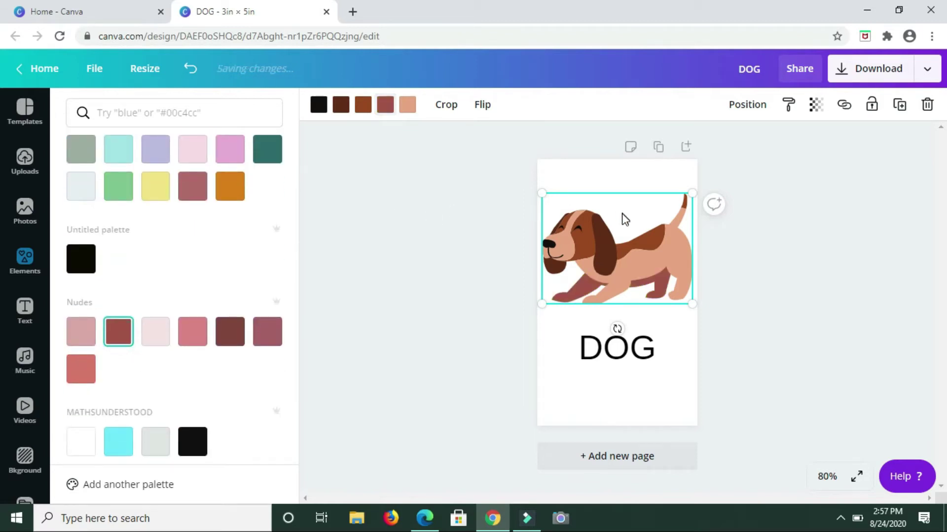
{"action": "left_click", "coordinate": [460, 312]}
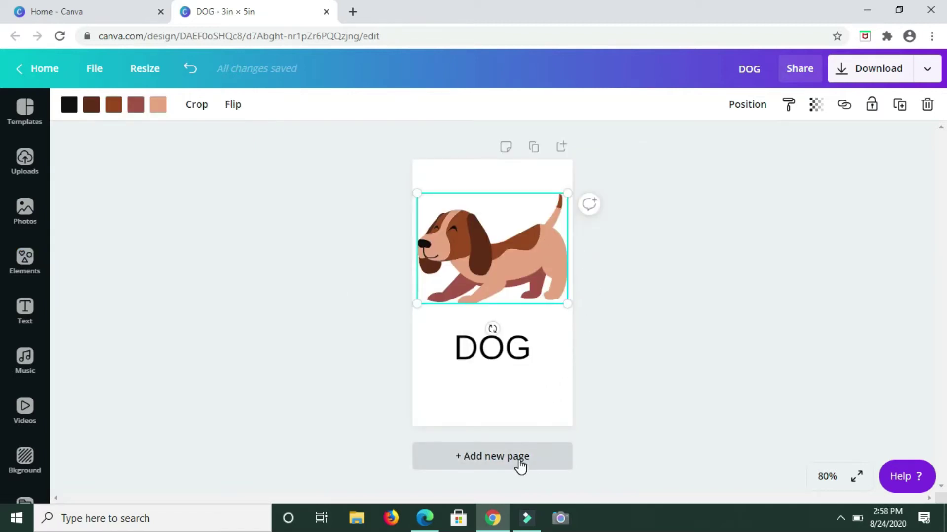
Add a second page and search Elements for MOUSE.
{"action": "left_click", "coordinate": [520, 466]}
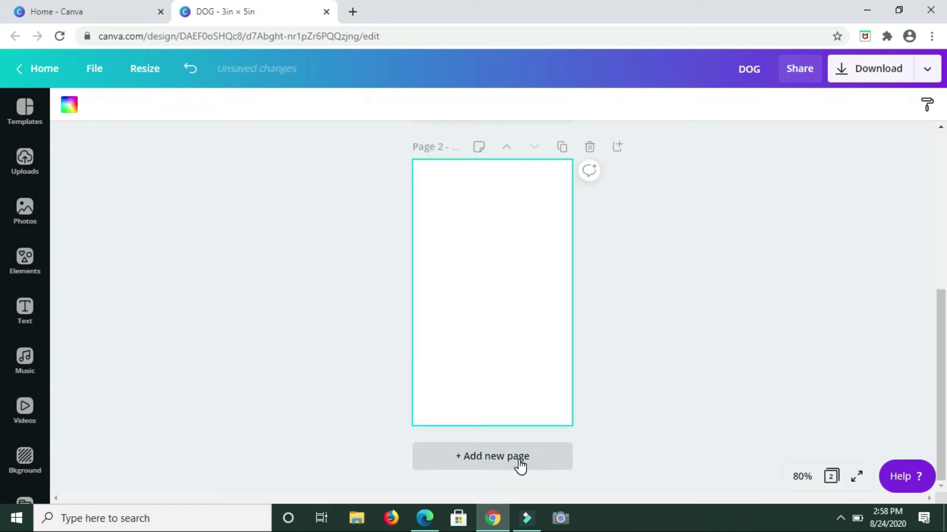
{"action": "scroll", "coordinate": [515, 275], "scroll_direction": "up", "scroll_amount": 4}
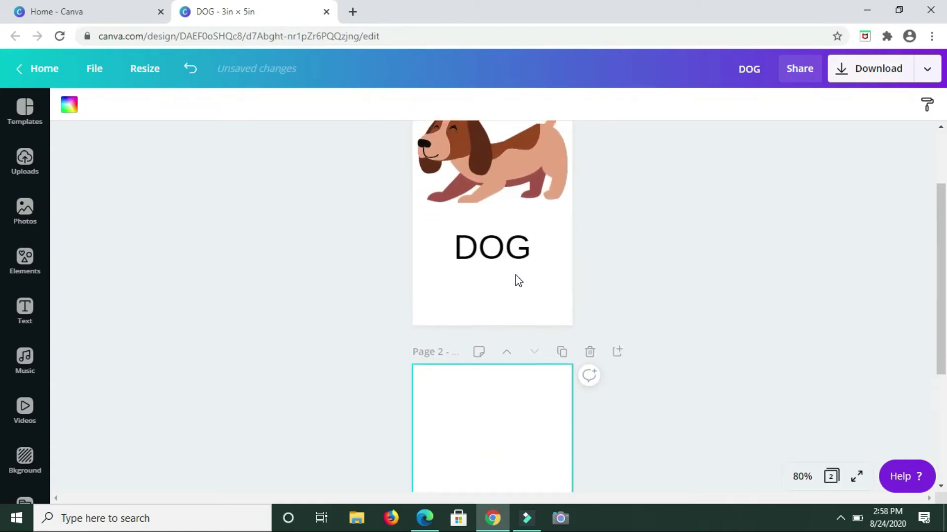
{"action": "scroll", "coordinate": [515, 276], "scroll_direction": "down", "scroll_amount": 2}
{"action": "scroll", "coordinate": [515, 276], "scroll_direction": "down", "scroll_amount": 2}
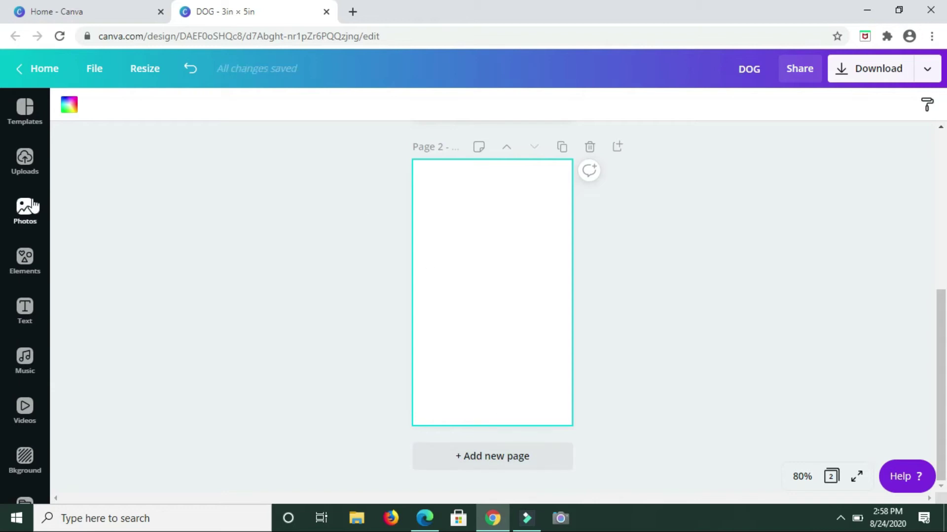
{"action": "left_click", "coordinate": [25, 269]}
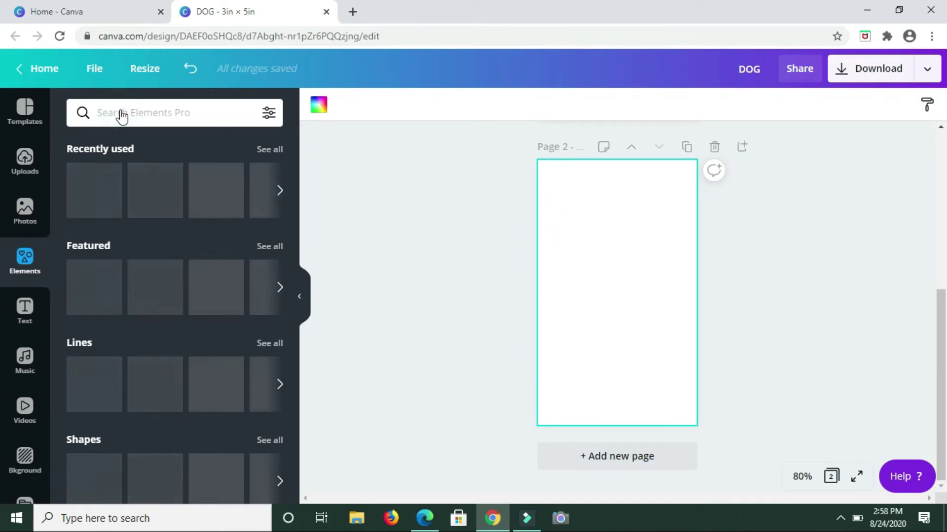
{"action": "left_click", "coordinate": [122, 113]}
{"action": "type", "text": "MOUS"}
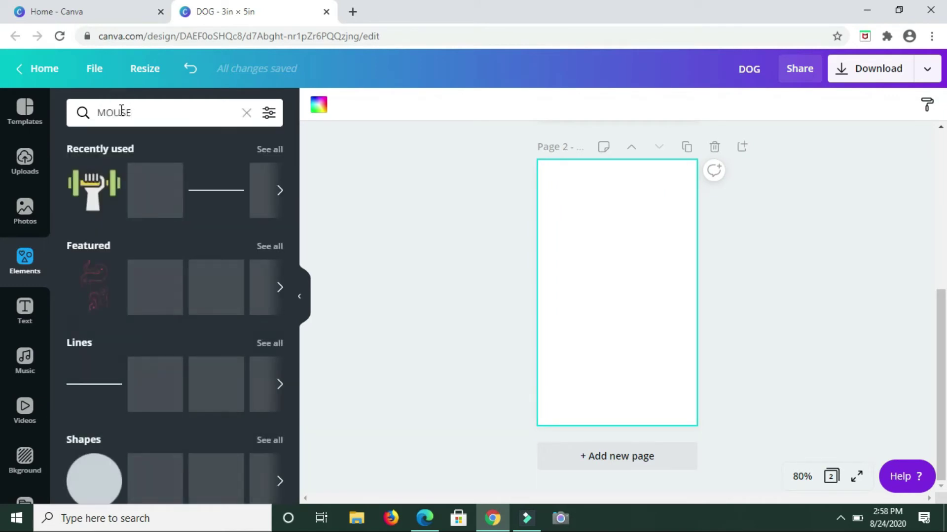
{"action": "type", "text": "E"}
{"action": "key", "text": "Return"}
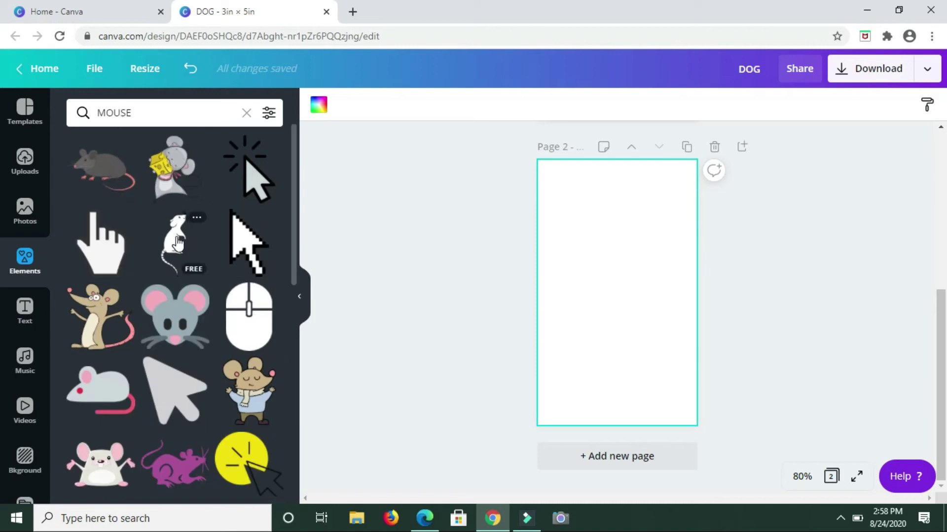
Add the mouse graphic to page 2 and enlarge it across the upper half.
{"action": "scroll", "coordinate": [178, 243], "scroll_direction": "down", "scroll_amount": 7}
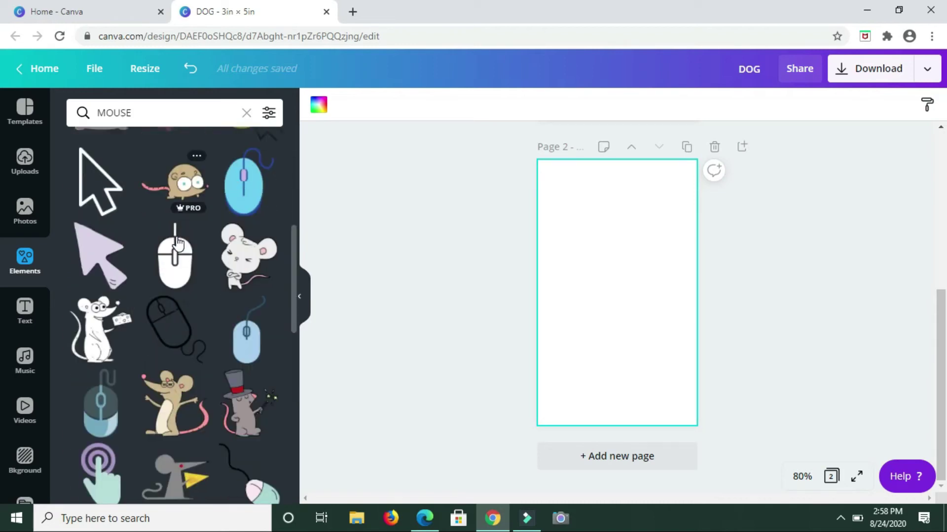
{"action": "scroll", "coordinate": [178, 243], "scroll_direction": "down", "scroll_amount": 4}
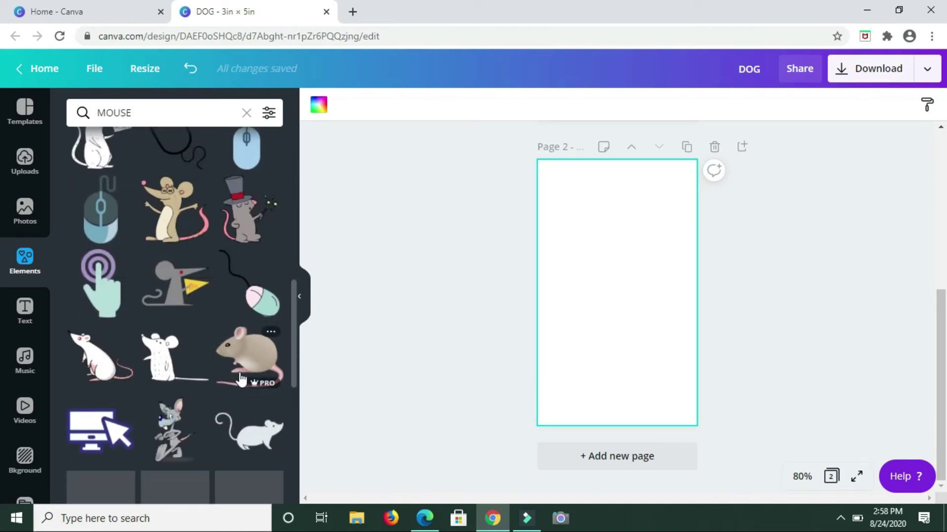
{"action": "left_click", "coordinate": [242, 376]}
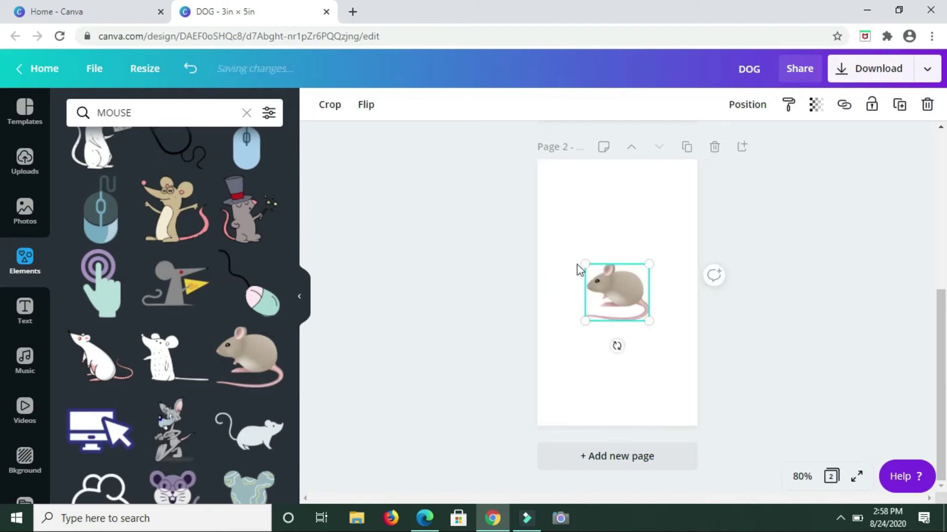
{"action": "left_click_drag", "start_coordinate": [562, 245], "coordinate": [545, 228]}
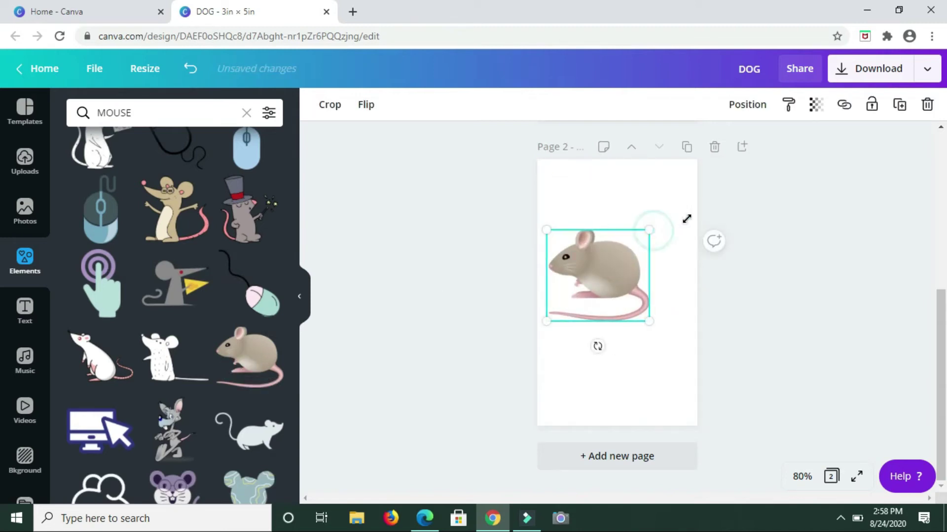
{"action": "mouse_move", "coordinate": [687, 219]}
{"action": "left_mouse_down"}
{"action": "mouse_move", "coordinate": [704, 222]}
{"action": "mouse_move", "coordinate": [680, 233]}
{"action": "left_mouse_up"}
{"action": "left_click", "coordinate": [654, 412]}
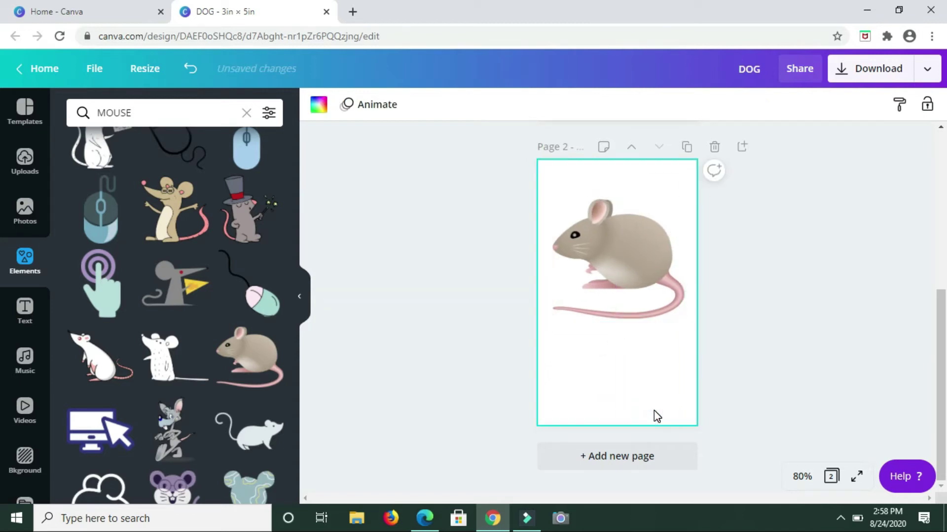
Add a MOUSE caption at size 44, centred beneath the mouse on page 2.
{"action": "key", "text": "t"}
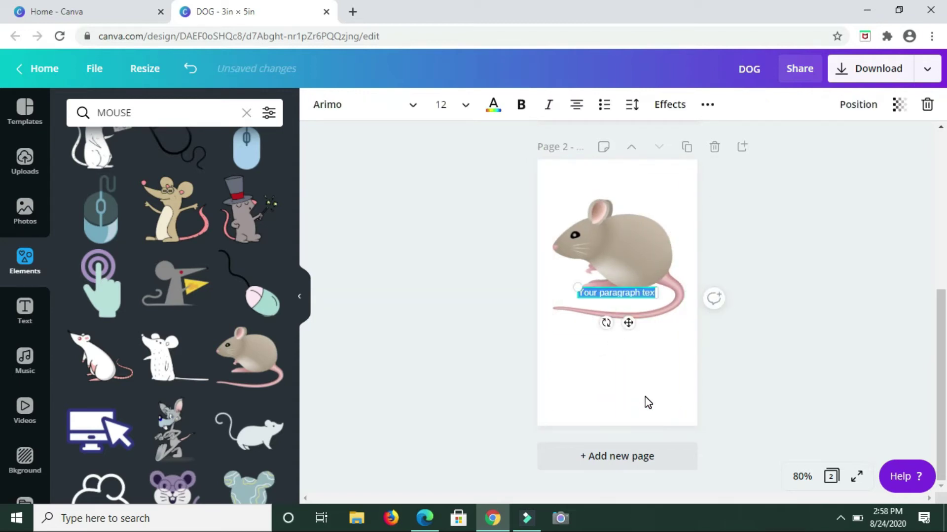
{"action": "left_click_drag", "start_coordinate": [657, 298], "coordinate": [708, 361]}
{"action": "type", "text": "MOUSE"}
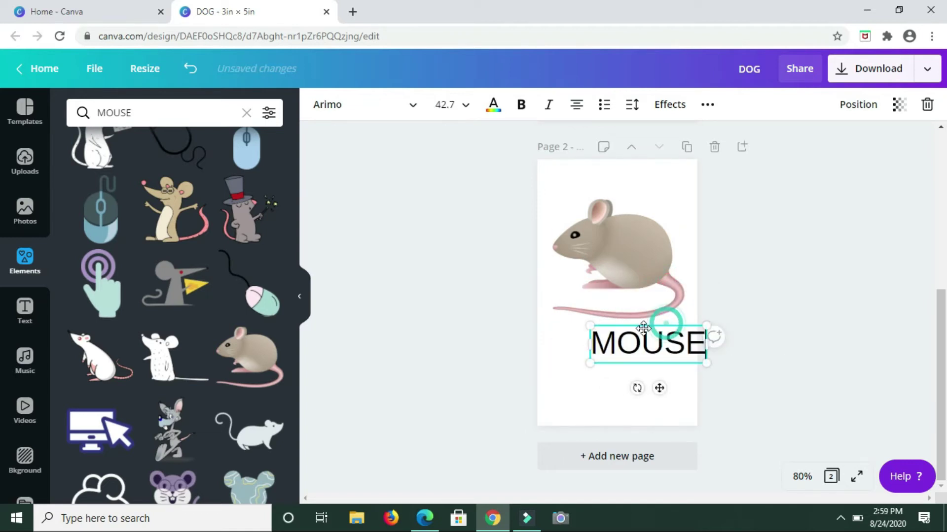
{"action": "left_click_drag", "start_coordinate": [663, 324], "coordinate": [690, 347]}
{"action": "left_click", "coordinate": [380, 217]}
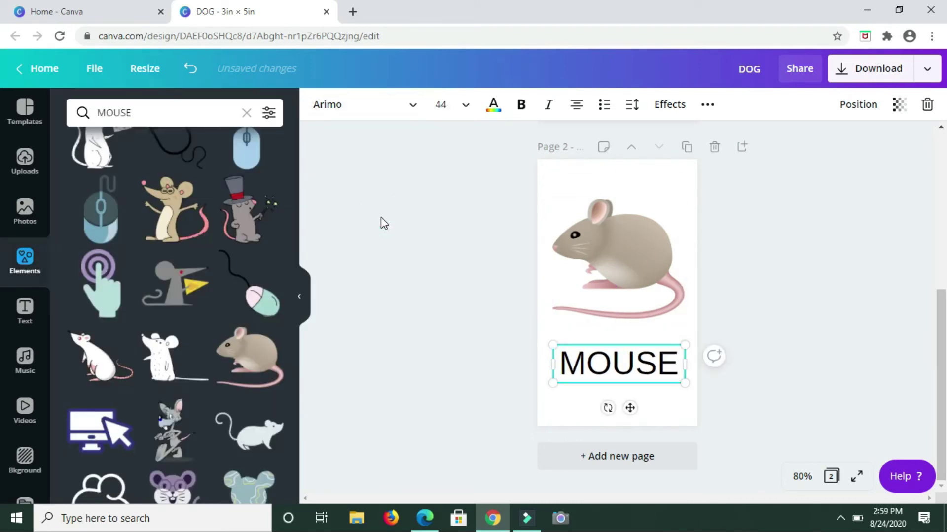
{"action": "left_click", "coordinate": [303, 299]}
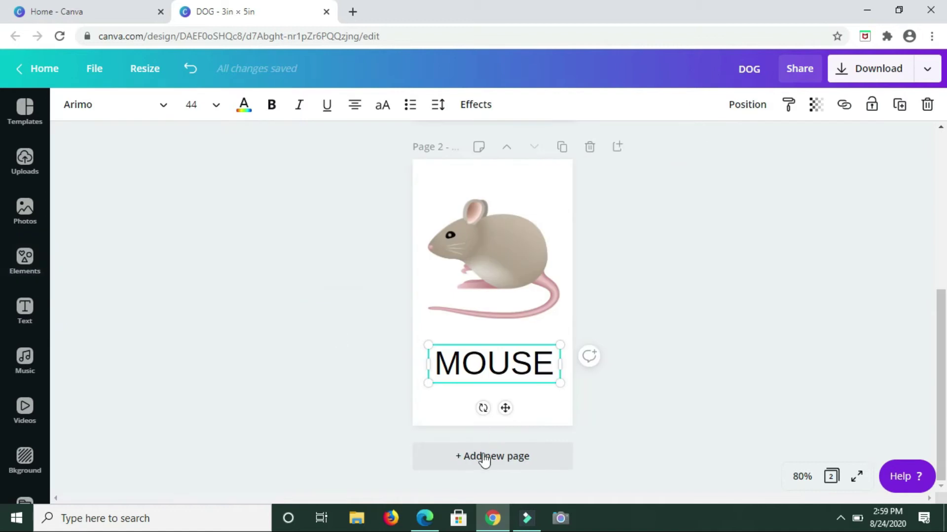
Add a blank third page and search Elements for CAT.
{"action": "left_click", "coordinate": [485, 461]}
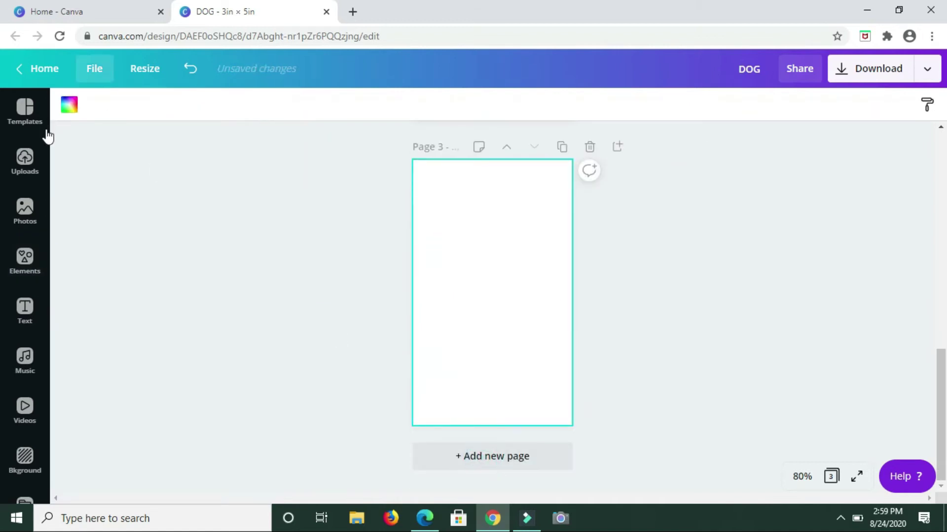
{"action": "left_click", "coordinate": [26, 257]}
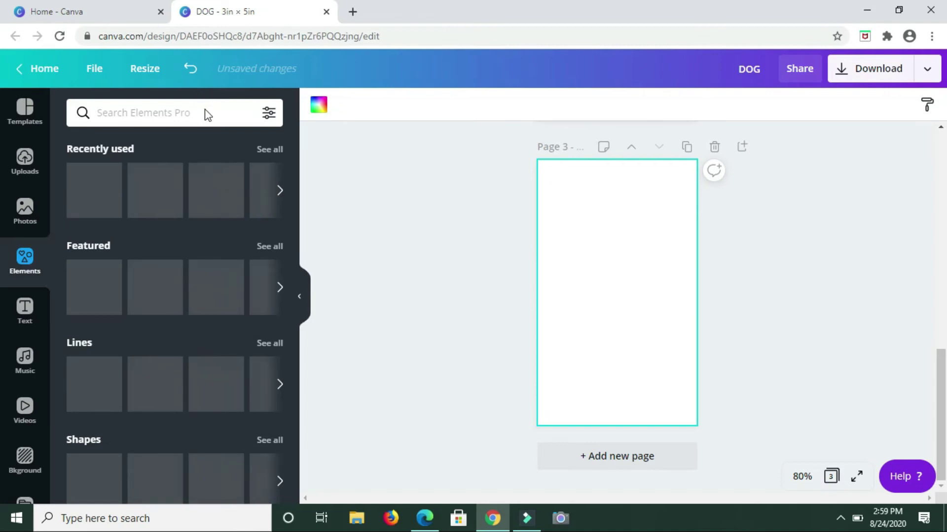
{"action": "left_click", "coordinate": [206, 113]}
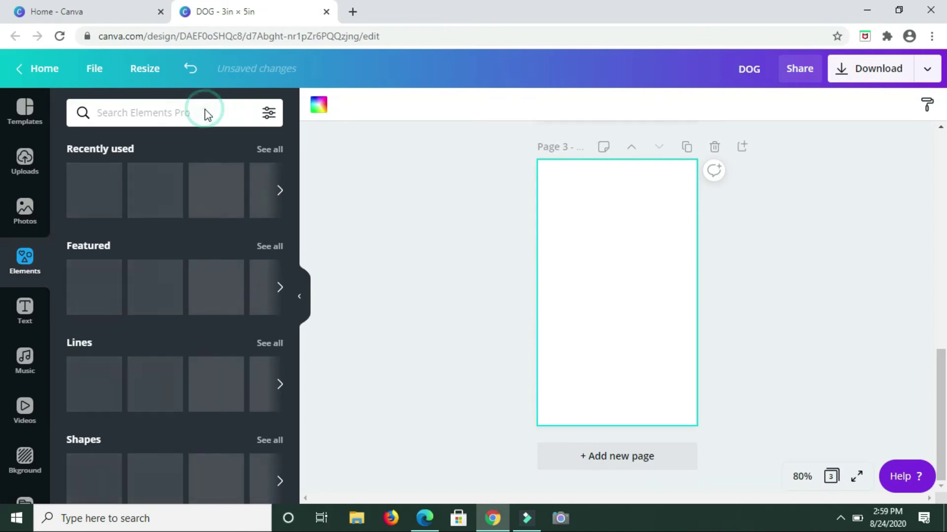
{"action": "type", "text": "CAT"}
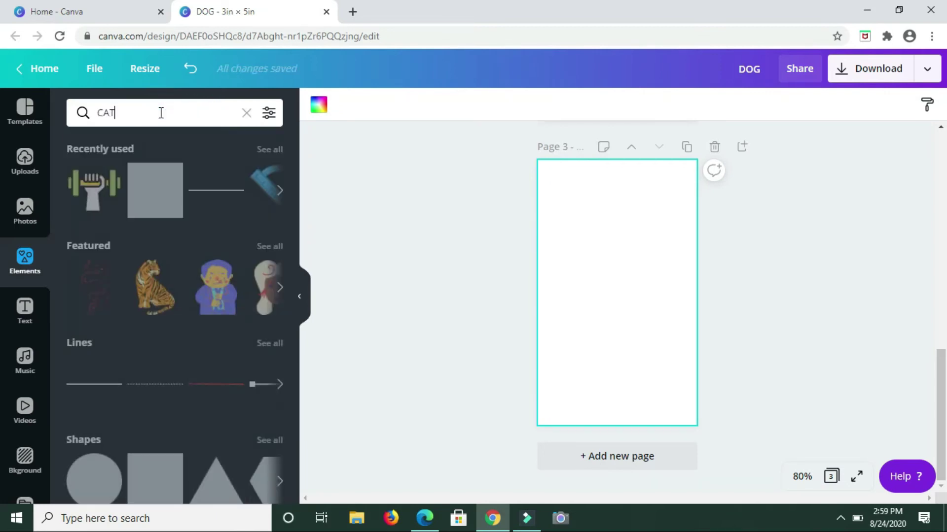
{"action": "key", "text": "Return"}
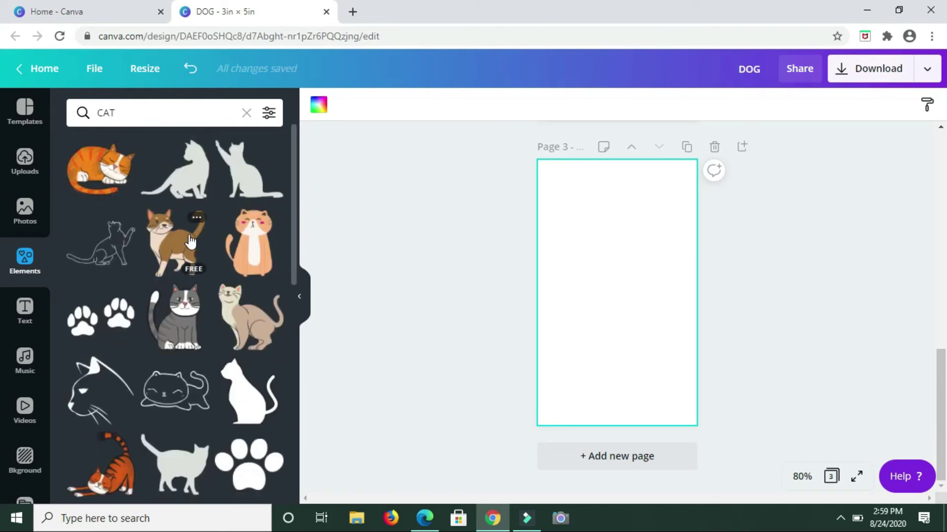
Scroll through the cartoon cat results to pick one.
{"action": "scroll", "coordinate": [190, 242], "scroll_direction": "down", "scroll_amount": 3}
{"action": "scroll", "coordinate": [191, 242], "scroll_direction": "down", "scroll_amount": 7}
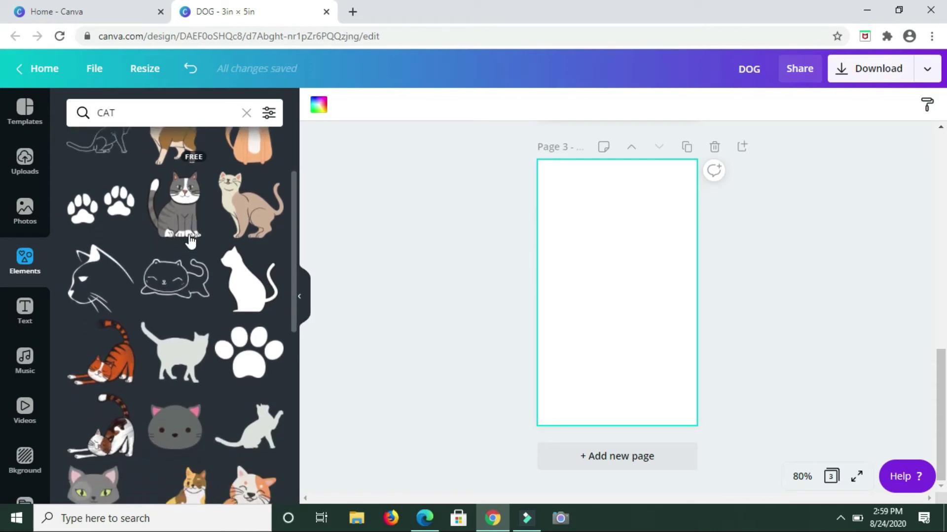
{"action": "scroll", "coordinate": [190, 240], "scroll_direction": "down", "scroll_amount": 1}
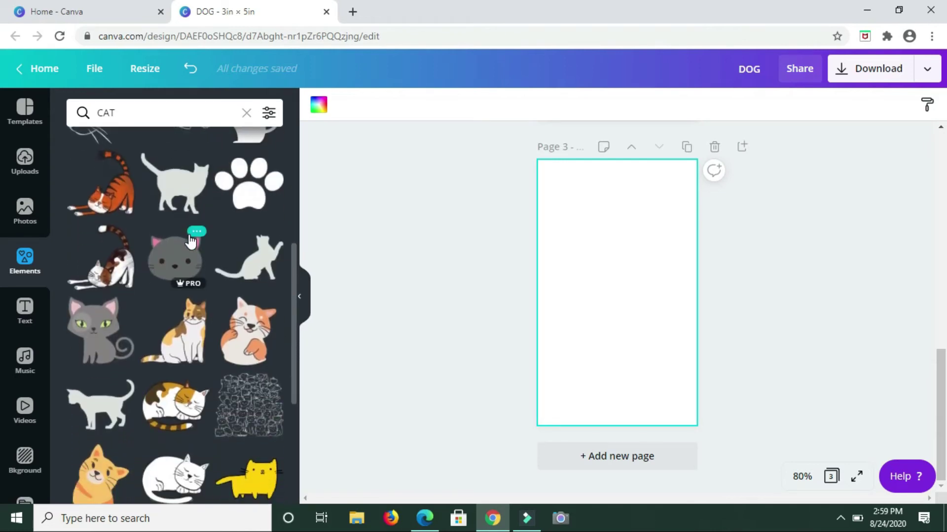
{"action": "scroll", "coordinate": [191, 242], "scroll_direction": "down", "scroll_amount": 4}
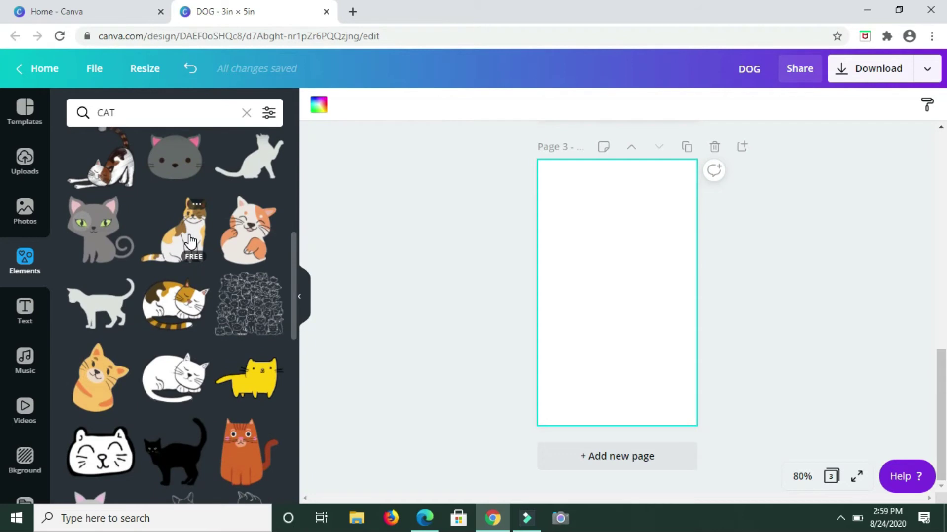
{"action": "scroll", "coordinate": [190, 242], "scroll_direction": "down", "scroll_amount": 4}
{"action": "scroll", "coordinate": [190, 241], "scroll_direction": "down", "scroll_amount": 4}
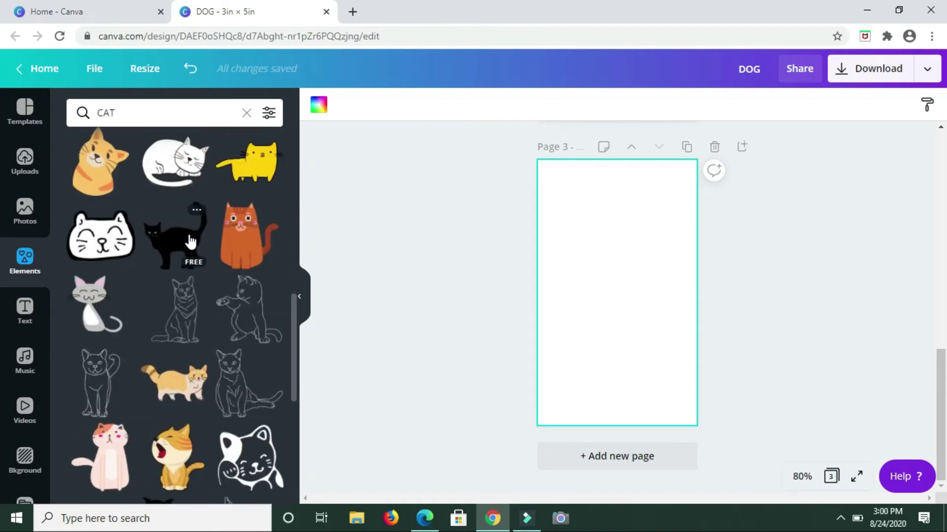
{"action": "scroll", "coordinate": [191, 241], "scroll_direction": "up", "scroll_amount": 5}
{"action": "scroll", "coordinate": [190, 242], "scroll_direction": "up", "scroll_amount": 10}
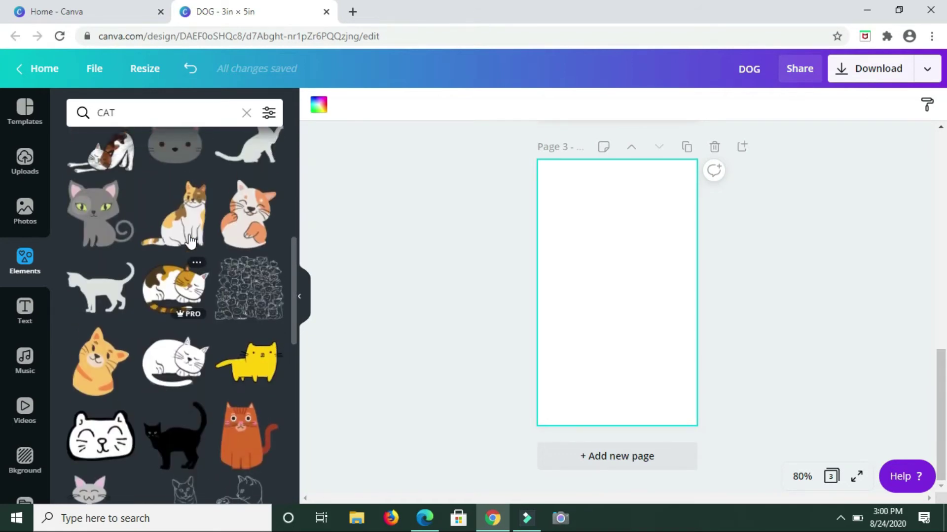
{"action": "scroll", "coordinate": [189, 235], "scroll_direction": "up", "scroll_amount": 6}
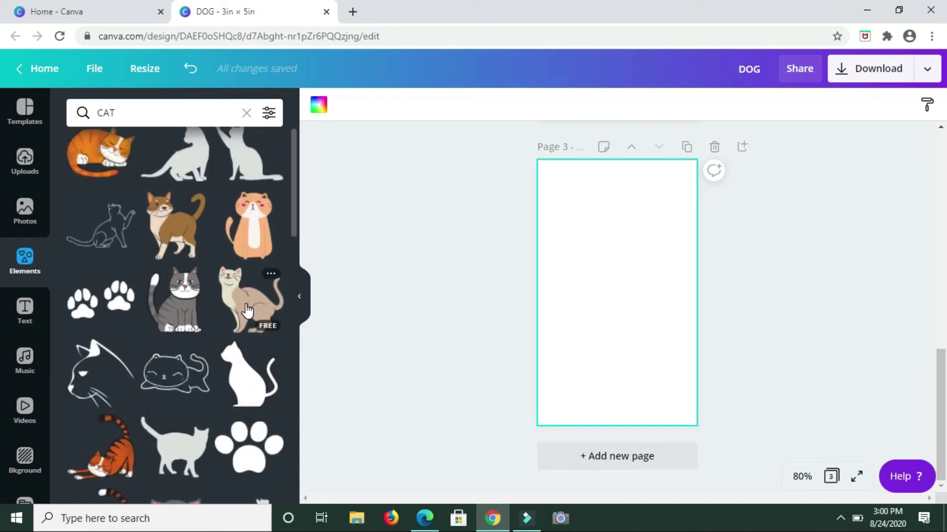
Add the beige cartoon cat to page 3, enlarged to about 2.6 × 2.5 in.
{"action": "left_click", "coordinate": [247, 310]}
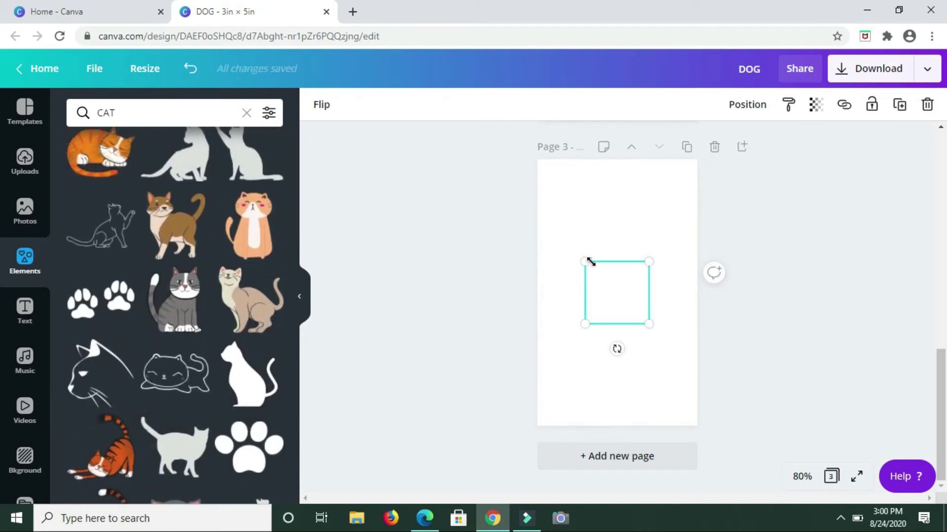
{"action": "left_click_drag", "start_coordinate": [586, 260], "coordinate": [549, 219]}
{"action": "left_click_drag", "start_coordinate": [650, 221], "coordinate": [677, 213]}
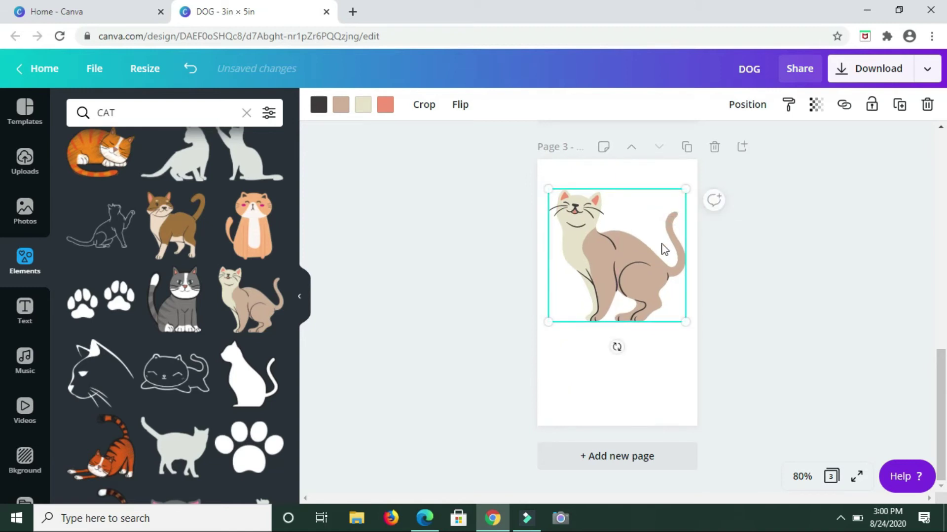
{"action": "left_click", "coordinate": [649, 360]}
{"action": "left_click", "coordinate": [632, 262]}
{"action": "left_click", "coordinate": [648, 369]}
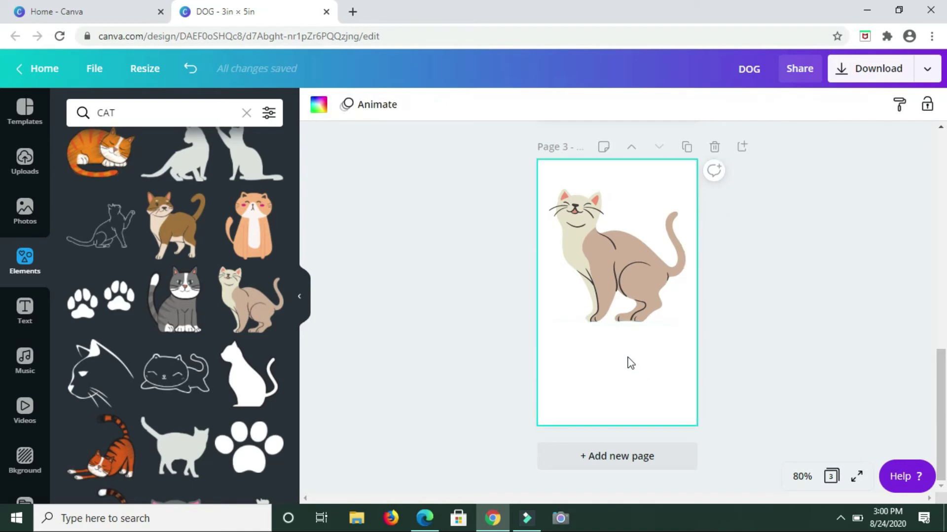
Add a 'CAT' caption at size 45.6, centred beneath the cat on page 3.
{"action": "key", "text": "t"}
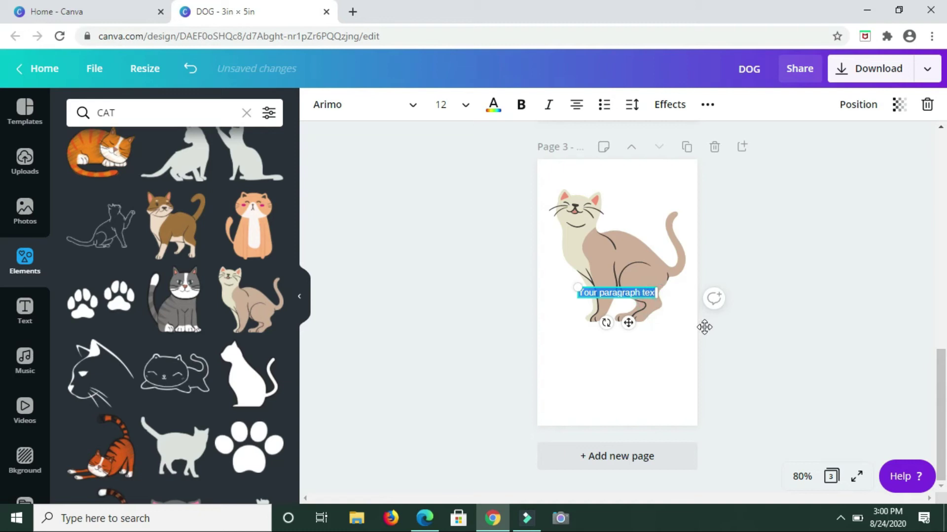
{"action": "left_click_drag", "start_coordinate": [704, 327], "coordinate": [710, 330]}
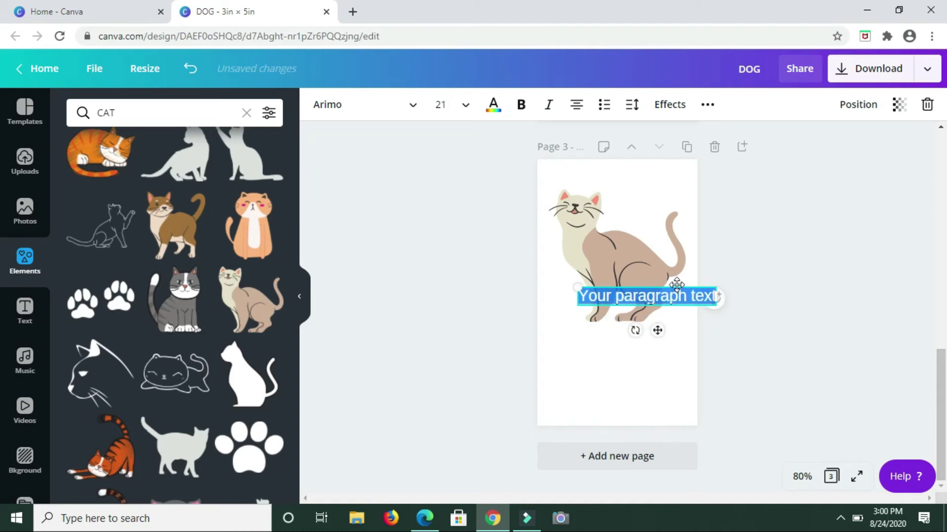
{"action": "left_click_drag", "start_coordinate": [676, 285], "coordinate": [647, 344]}
{"action": "type", "text": "CAT"}
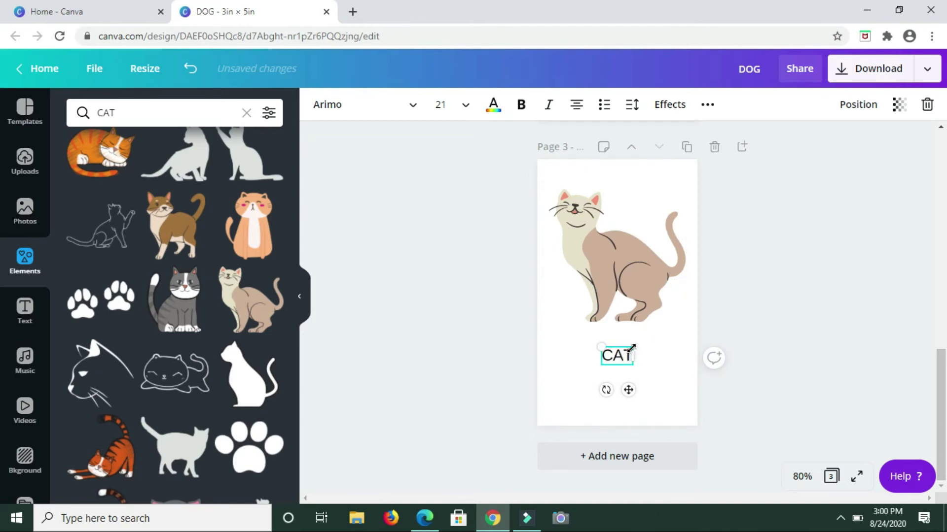
{"action": "mouse_move", "coordinate": [683, 342]}
{"action": "left_mouse_down"}
{"action": "mouse_move", "coordinate": [690, 341]}
{"action": "mouse_move", "coordinate": [676, 341]}
{"action": "left_mouse_up"}
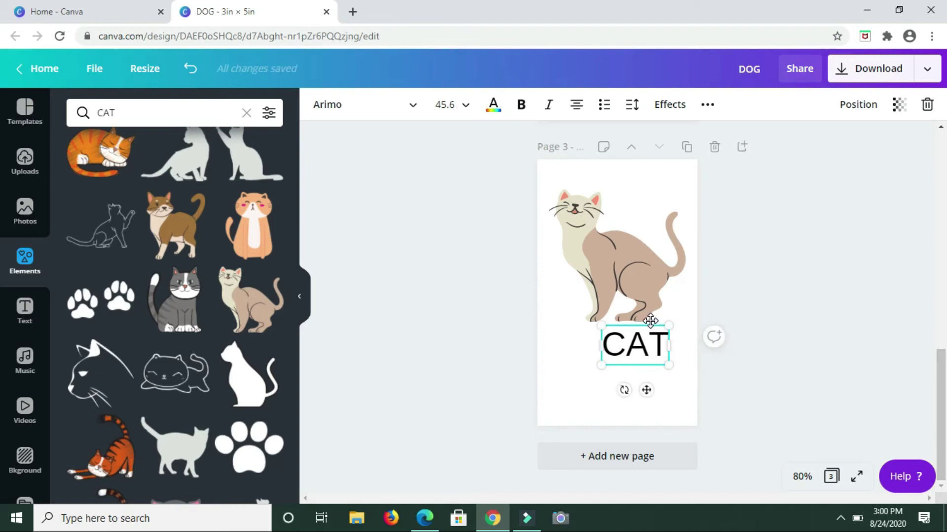
{"action": "left_click_drag", "start_coordinate": [650, 321], "coordinate": [630, 339]}
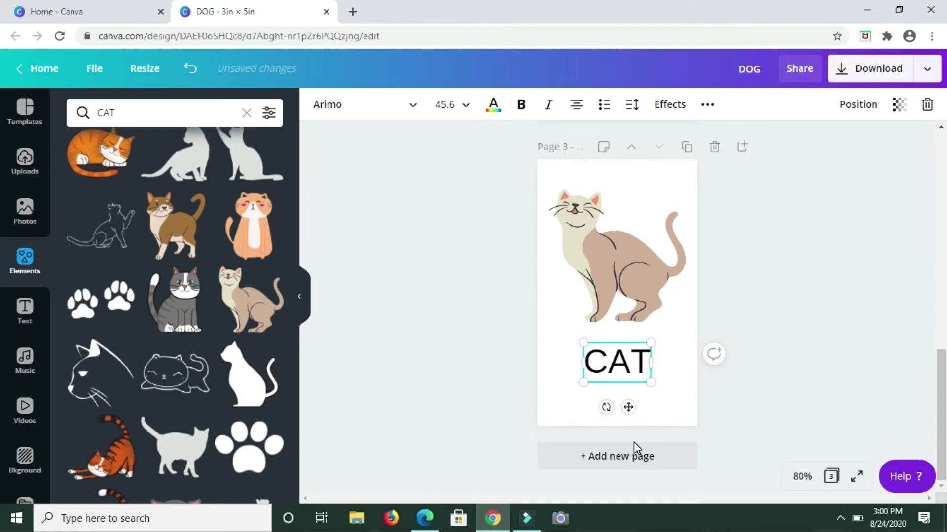
Add a blank fourth page and search the elements for BIRD.
{"action": "left_click", "coordinate": [627, 459]}
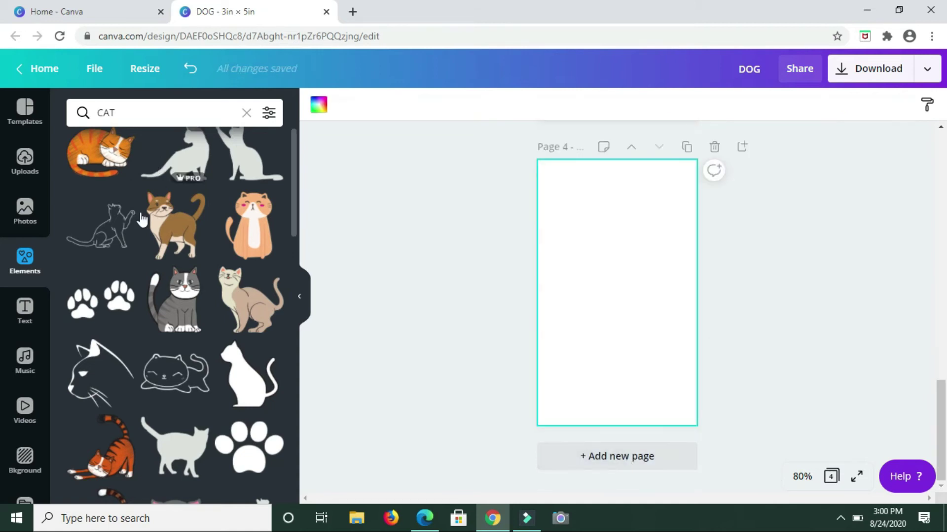
{"action": "left_click_drag", "start_coordinate": [154, 108], "coordinate": [89, 109]}
{"action": "type", "text": "BIR"}
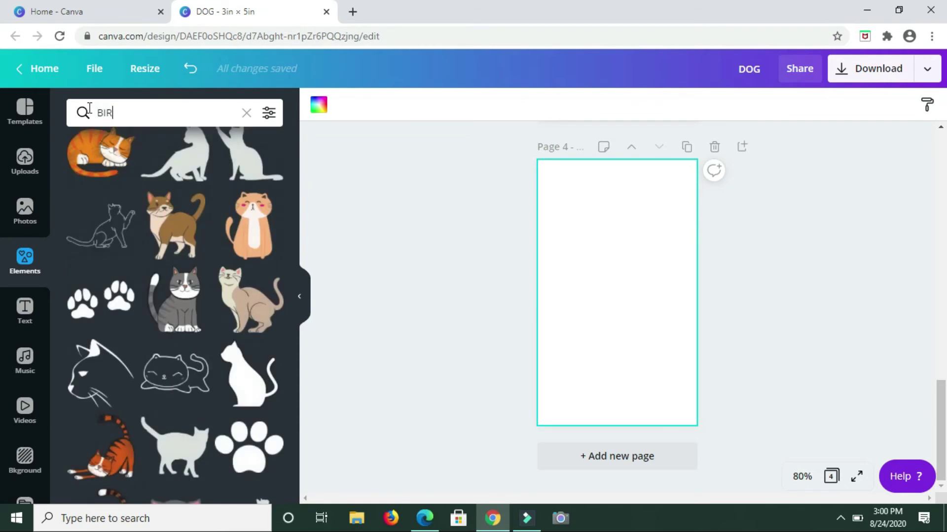
{"action": "type", "text": "D"}
{"action": "key", "text": "Return"}
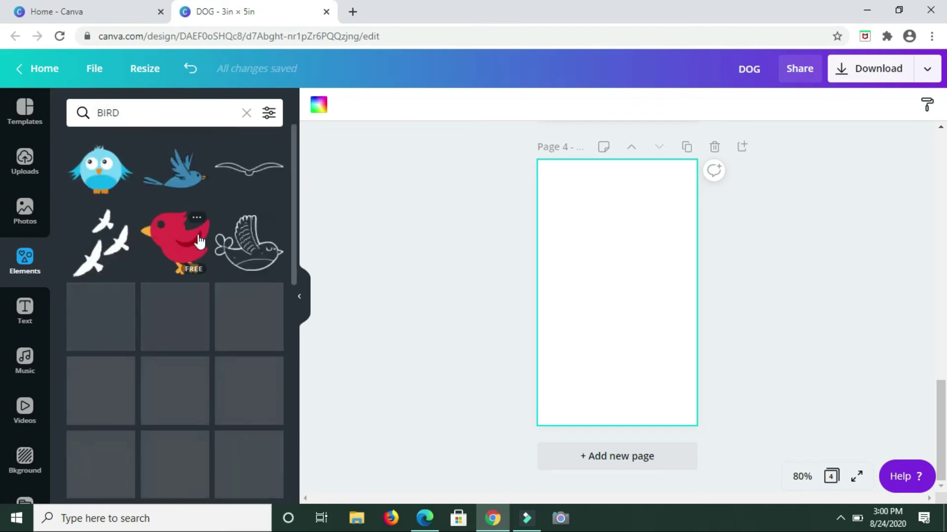
Browse the bird results and add the orange cartoon bird to page 4.
{"action": "scroll", "coordinate": [197, 243], "scroll_direction": "down", "scroll_amount": 2}
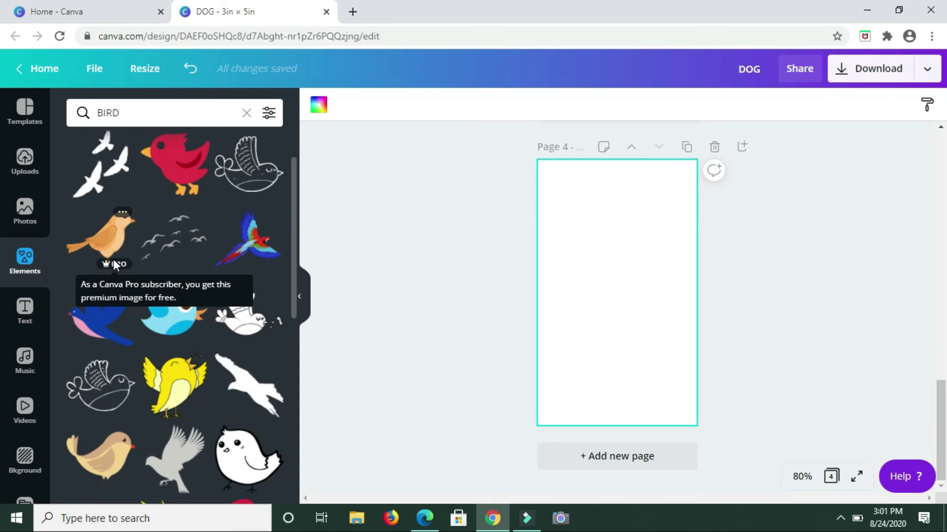
{"action": "scroll", "coordinate": [192, 321], "scroll_direction": "down", "scroll_amount": 6}
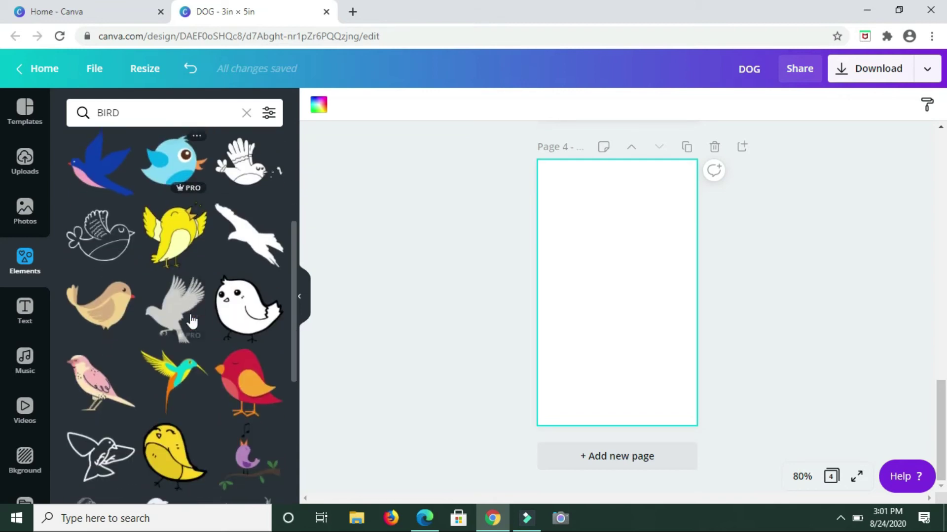
{"action": "scroll", "coordinate": [192, 321], "scroll_direction": "up", "scroll_amount": 5}
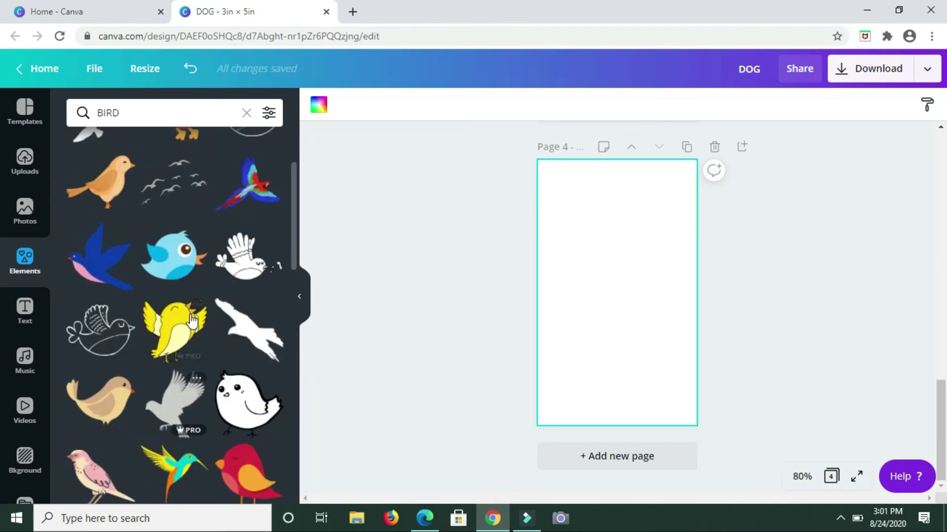
{"action": "scroll", "coordinate": [144, 352], "scroll_direction": "up", "scroll_amount": 2}
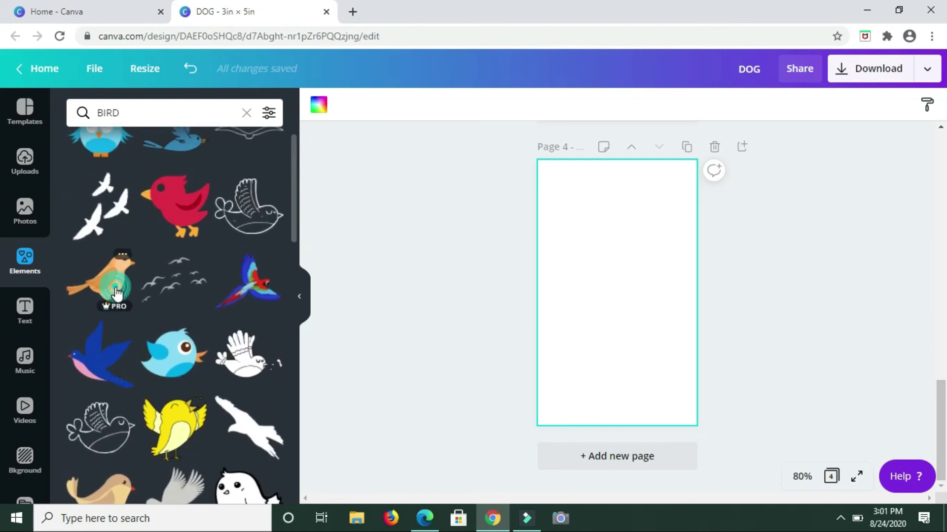
{"action": "left_click", "coordinate": [116, 293]}
Enlarge the orange bird, shift it slightly right, and add a size-23 placeholder text box.
{"action": "left_click_drag", "start_coordinate": [583, 266], "coordinate": [540, 215]}
{"action": "left_click_drag", "start_coordinate": [649, 229], "coordinate": [665, 216]}
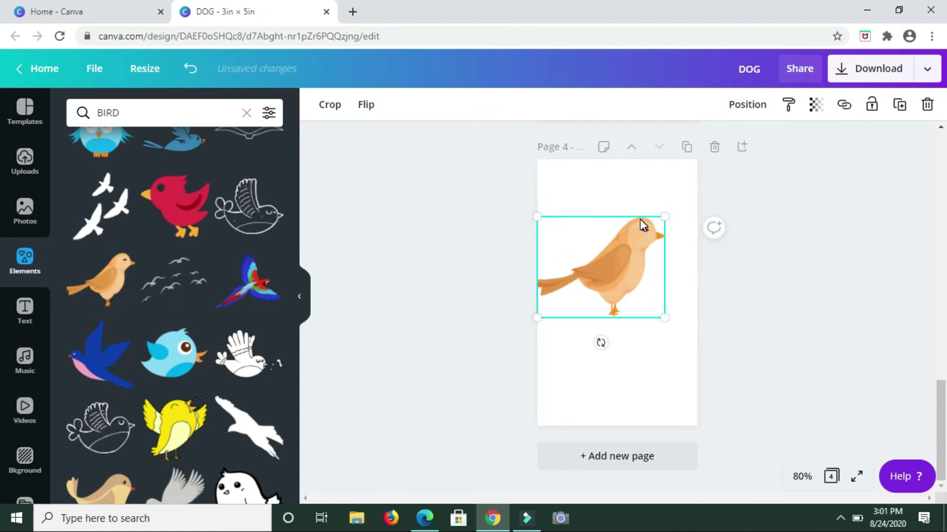
{"action": "left_click_drag", "start_coordinate": [640, 250], "coordinate": [651, 247]}
{"action": "left_click", "coordinate": [619, 404]}
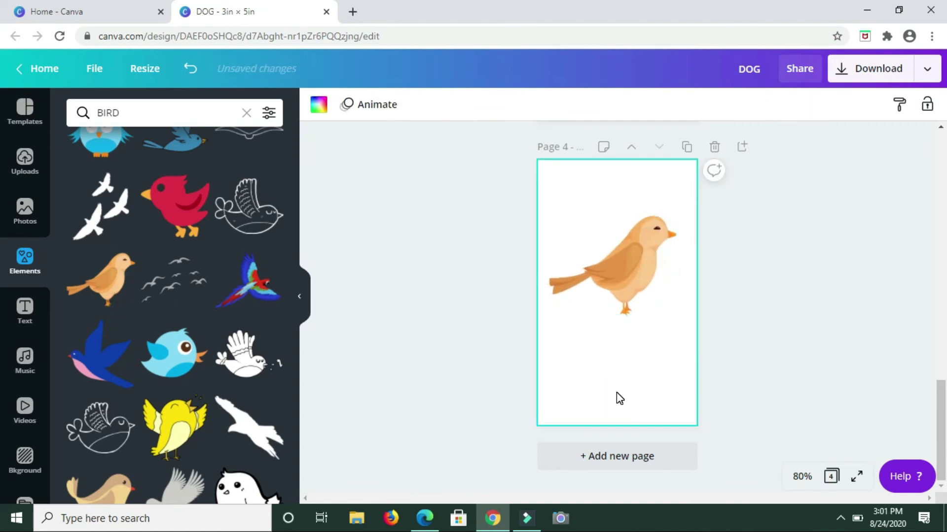
{"action": "key", "text": "t"}
{"action": "left_click_drag", "start_coordinate": [699, 345], "coordinate": [725, 375]}
Move the placeholder text box below the bird and replace its text with BIRD.
{"action": "left_click", "coordinate": [673, 284]}
{"action": "left_click_drag", "start_coordinate": [673, 285], "coordinate": [636, 329]}
{"action": "left_click_drag", "start_coordinate": [544, 343], "coordinate": [694, 340]}
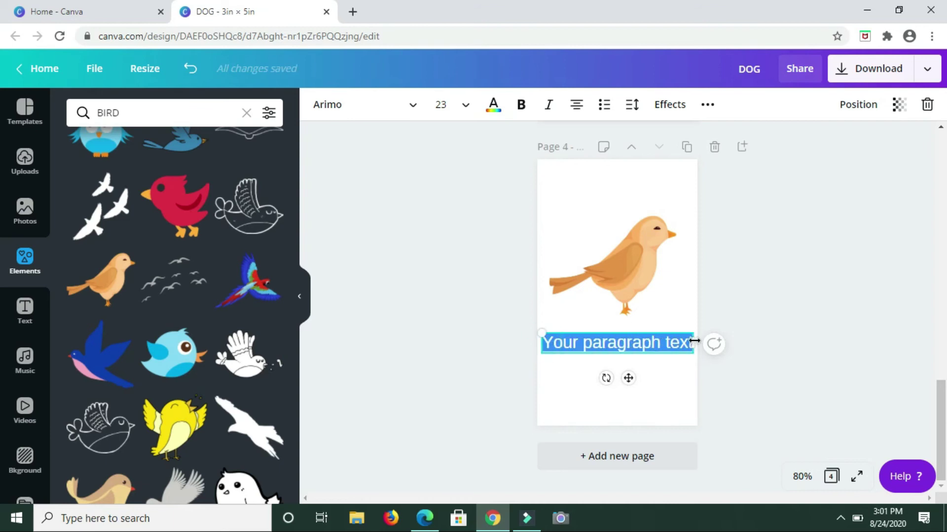
{"action": "type", "text": "BIRD"}
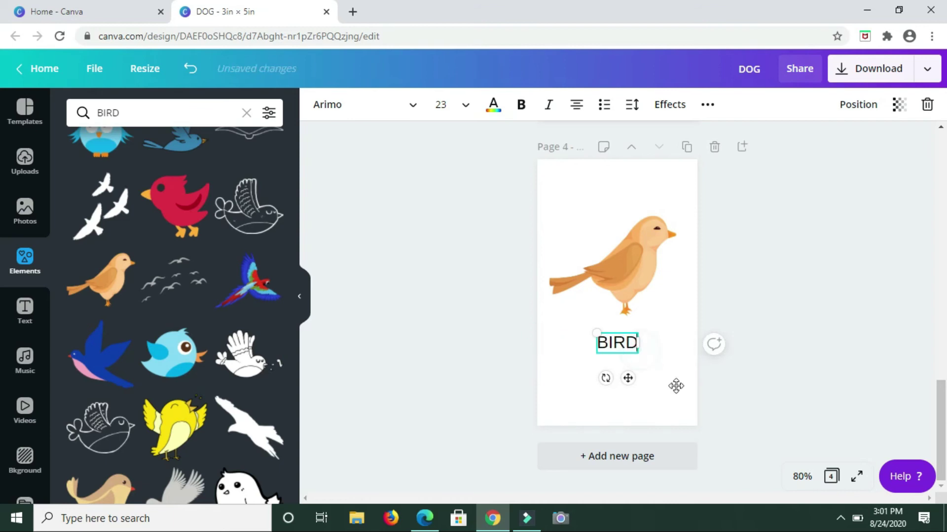
Enlarge the BIRD caption to size 47.7, centre it under the bird, and add a fifth page.
{"action": "left_click_drag", "start_coordinate": [676, 386], "coordinate": [661, 369]}
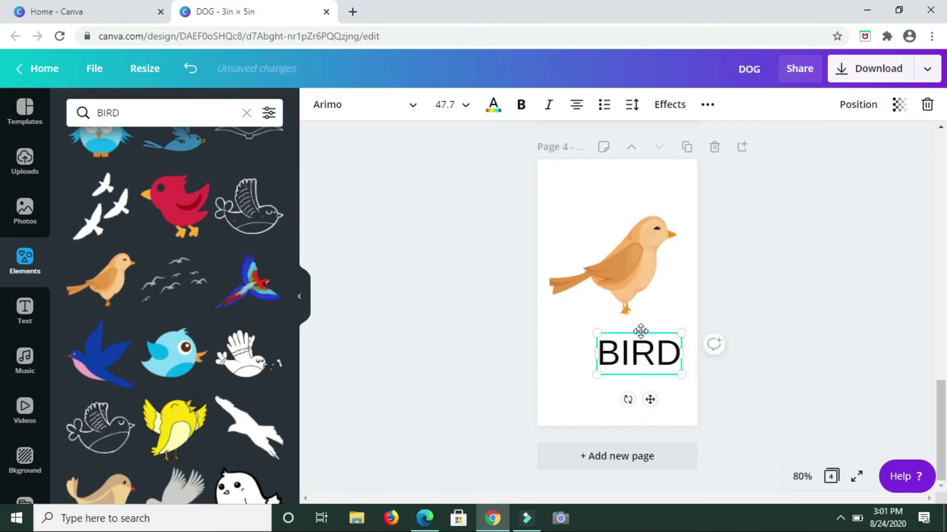
{"action": "left_click_drag", "start_coordinate": [631, 328], "coordinate": [621, 329]}
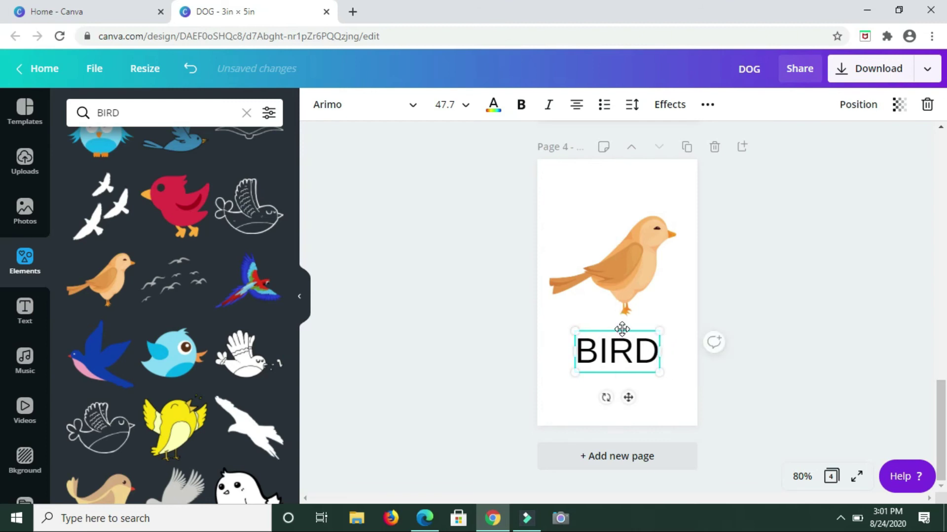
{"action": "left_click", "coordinate": [674, 176]}
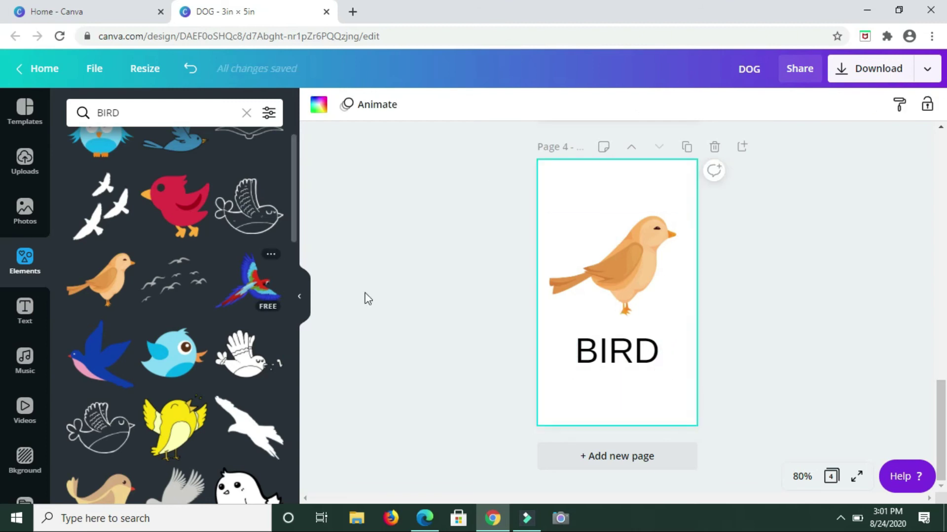
{"action": "left_click", "coordinate": [640, 458]}
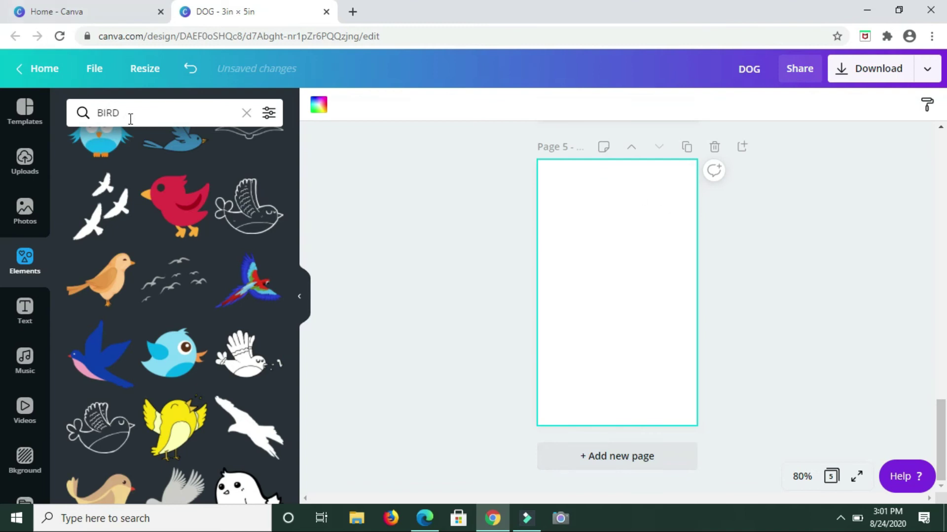
Replace the BIRD element search with LION and browse the lion results.
{"action": "left_click_drag", "start_coordinate": [130, 119], "coordinate": [69, 115]}
{"action": "key", "text": "BackSpace"}
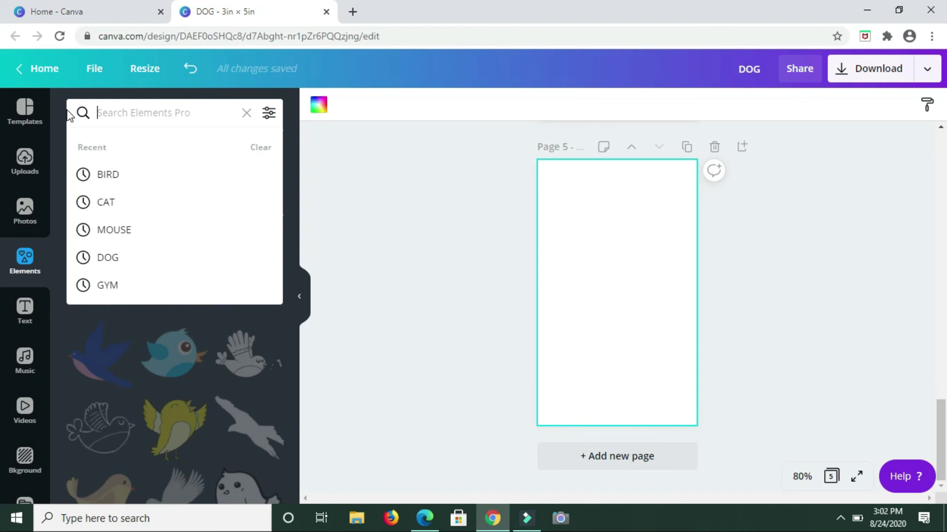
{"action": "type", "text": "LION"}
{"action": "key", "text": "Return"}
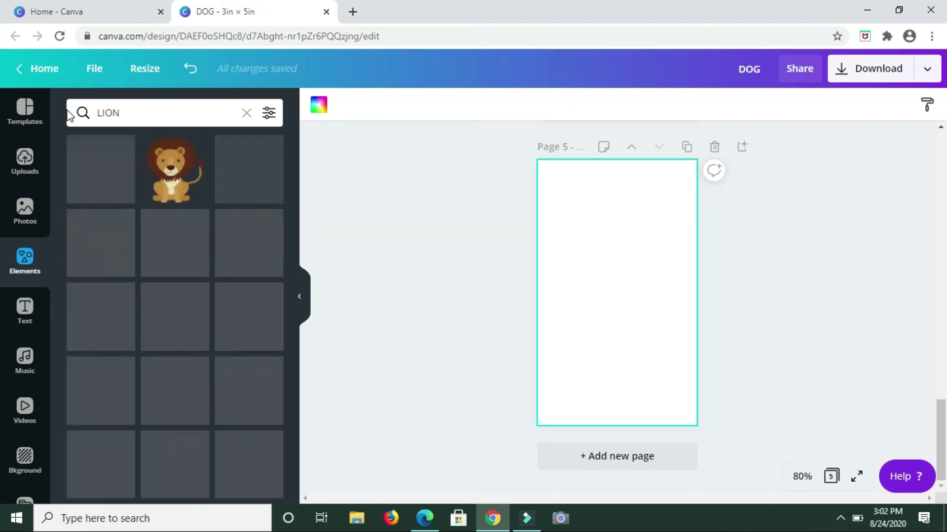
{"action": "scroll", "coordinate": [177, 364], "scroll_direction": "down", "scroll_amount": 12}
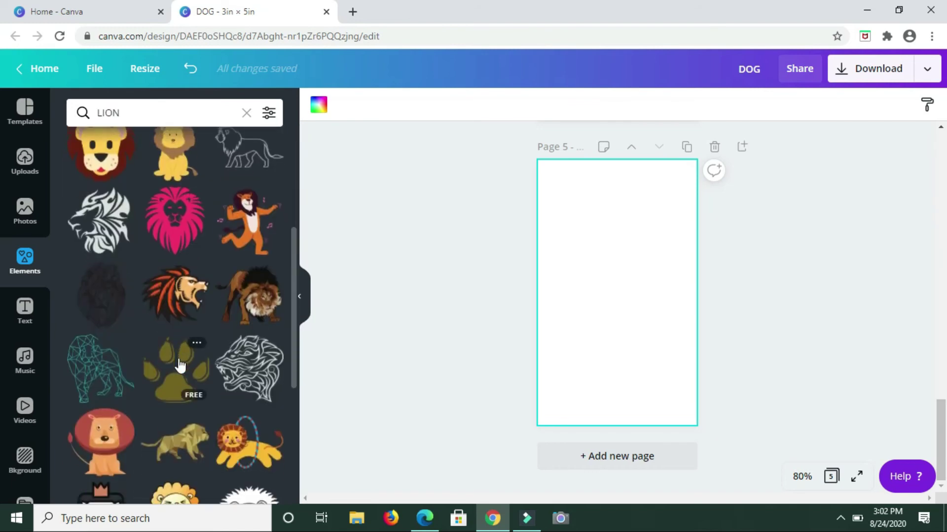
{"action": "scroll", "coordinate": [178, 363], "scroll_direction": "up", "scroll_amount": 10}
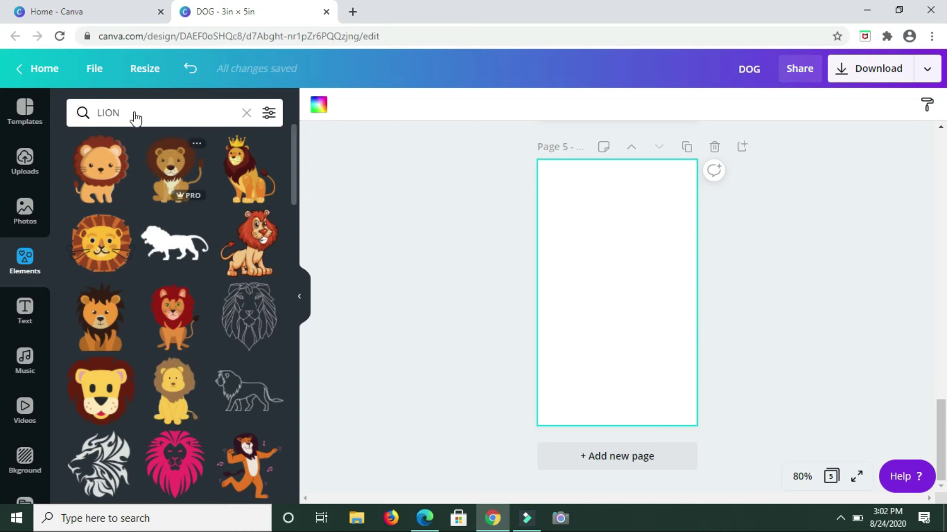
Search elements for BEAR, add a trial bear to page 5, enlarge it, then delete it.
{"action": "left_click_drag", "start_coordinate": [133, 112], "coordinate": [98, 105]}
{"action": "type", "text": "BEAR"}
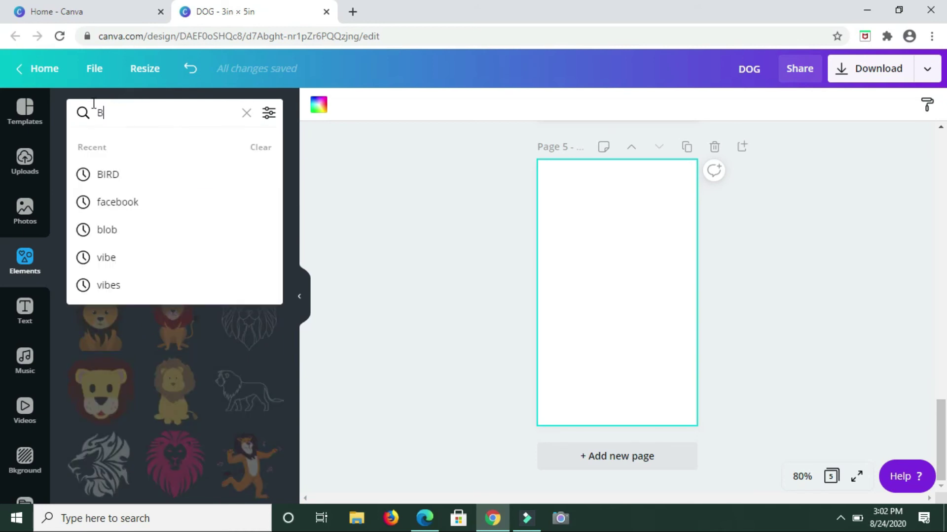
{"action": "key", "text": "Return"}
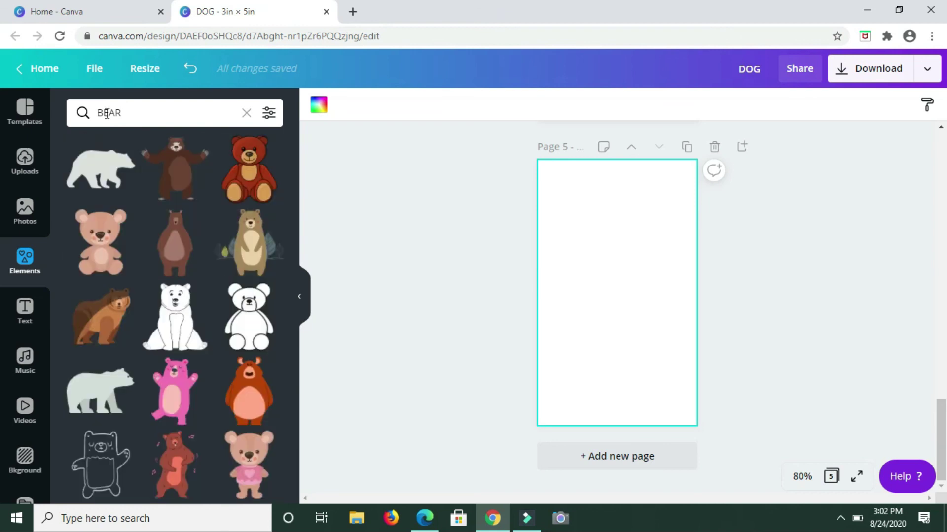
{"action": "left_click", "coordinate": [252, 262]}
{"action": "left_click_drag", "start_coordinate": [583, 261], "coordinate": [539, 211]}
{"action": "mouse_move", "coordinate": [650, 212]}
{"action": "left_mouse_down"}
{"action": "mouse_move", "coordinate": [691, 197]}
{"action": "mouse_move", "coordinate": [682, 181]}
{"action": "mouse_move", "coordinate": [662, 223]}
{"action": "left_mouse_up"}
{"action": "scroll", "coordinate": [229, 314], "scroll_direction": "down", "scroll_amount": 10}
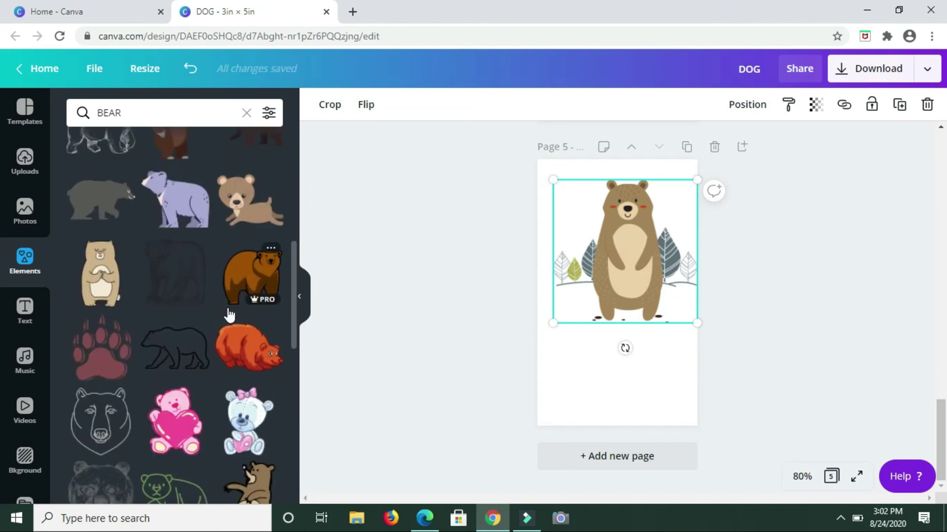
{"action": "key", "text": "ctrl+z"}
{"action": "key", "text": "Delete"}
Browse the bear results and add the small reddish-brown dancing bear to page 5.
{"action": "scroll", "coordinate": [256, 171], "scroll_direction": "up", "scroll_amount": 1}
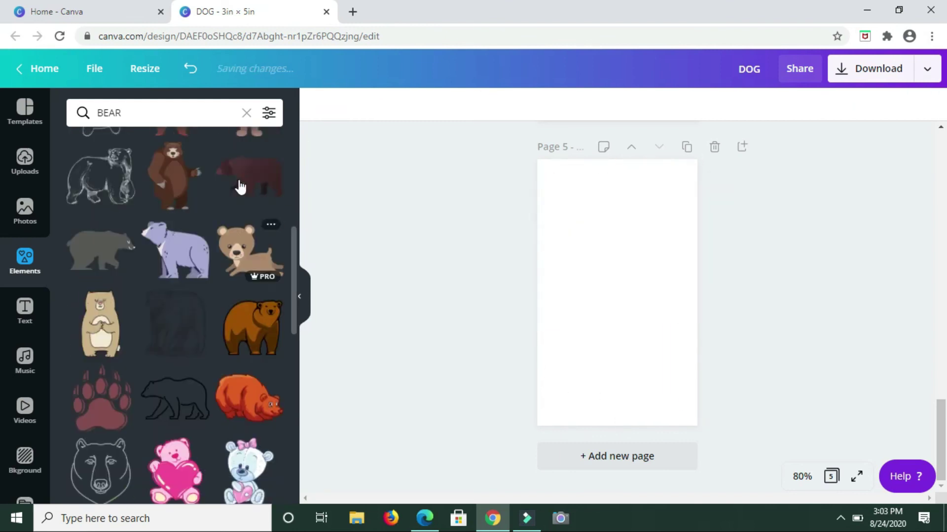
{"action": "scroll", "coordinate": [240, 188], "scroll_direction": "up", "scroll_amount": 6}
{"action": "scroll", "coordinate": [240, 187], "scroll_direction": "down", "scroll_amount": 9}
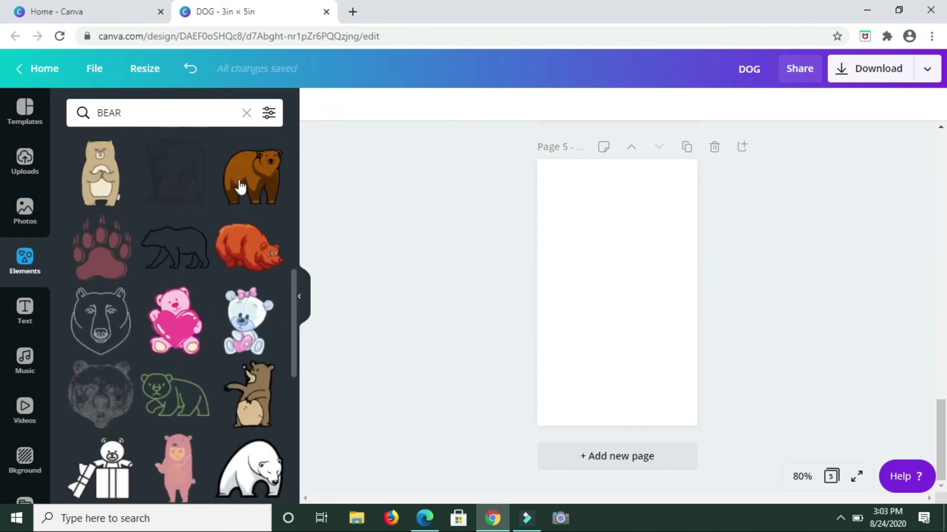
{"action": "scroll", "coordinate": [240, 187], "scroll_direction": "down", "scroll_amount": 5}
{"action": "scroll", "coordinate": [240, 187], "scroll_direction": "up", "scroll_amount": 5}
{"action": "scroll", "coordinate": [240, 188], "scroll_direction": "down", "scroll_amount": 4}
{"action": "scroll", "coordinate": [240, 187], "scroll_direction": "up", "scroll_amount": 6}
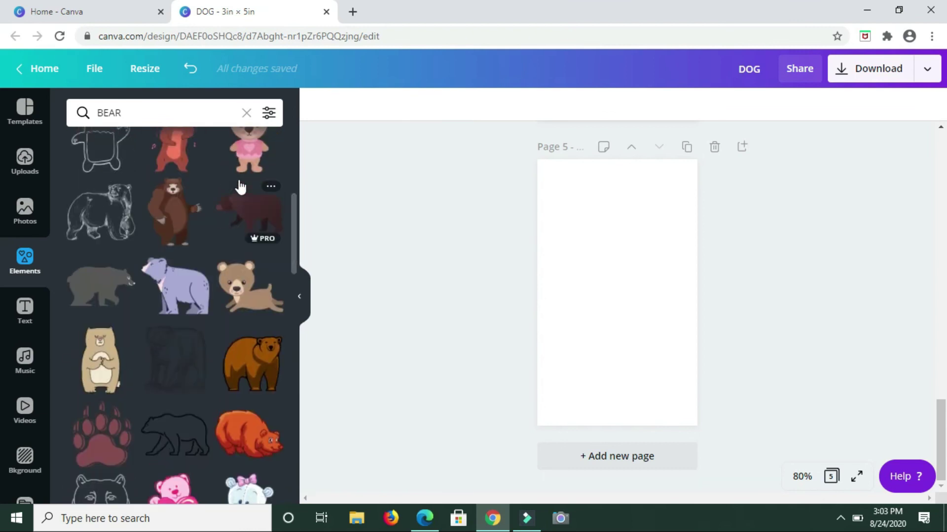
{"action": "scroll", "coordinate": [240, 188], "scroll_direction": "up", "scroll_amount": 4}
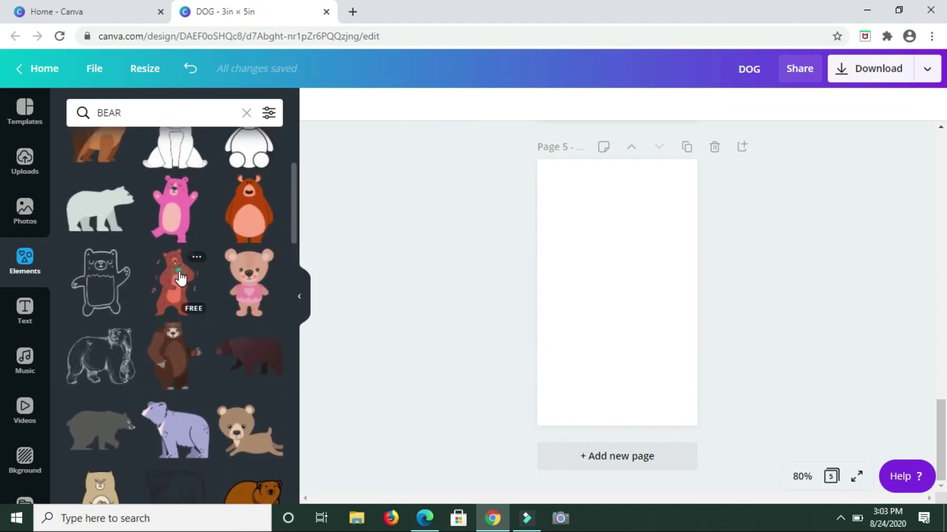
{"action": "left_click", "coordinate": [181, 278]}
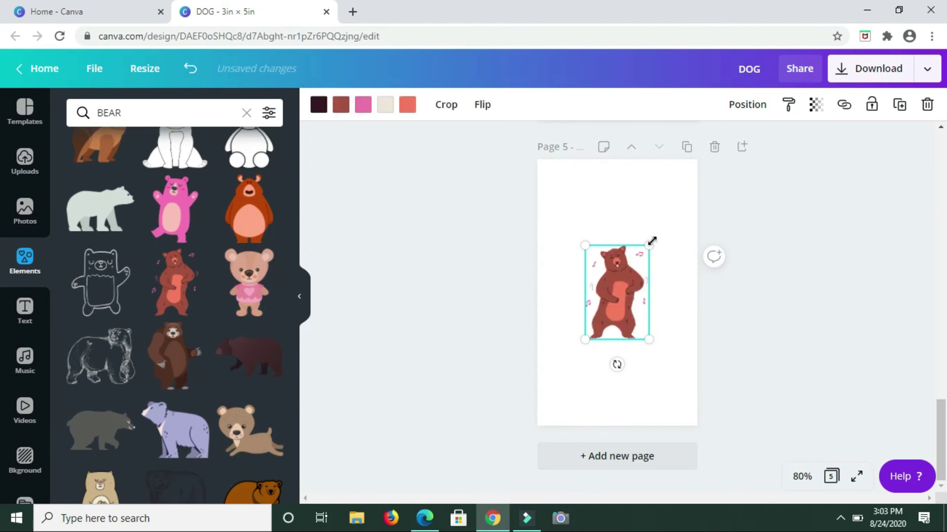
Enlarge the dancing bear to about 2.2 × 3.3 and add a 'BEAR' caption below it.
{"action": "left_click_drag", "start_coordinate": [663, 221], "coordinate": [682, 199]}
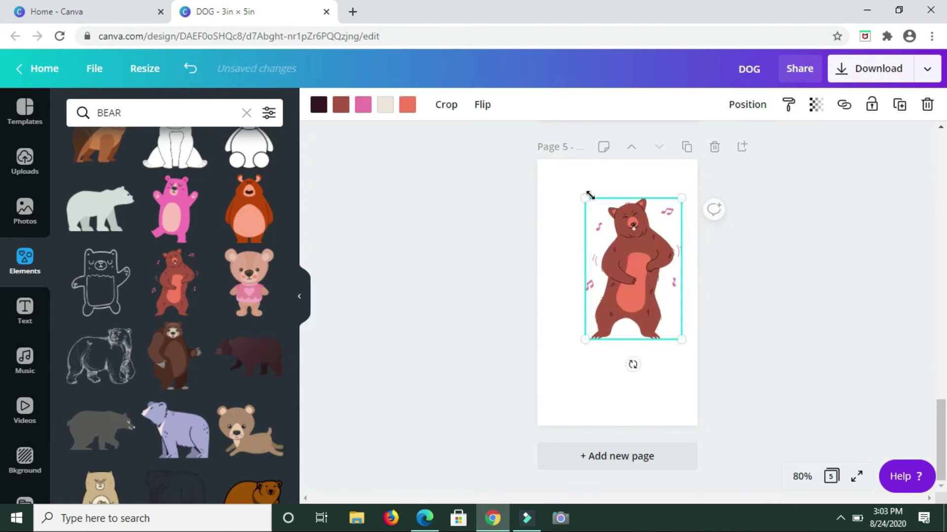
{"action": "left_click_drag", "start_coordinate": [574, 198], "coordinate": [543, 160]}
{"action": "left_click", "coordinate": [644, 374]}
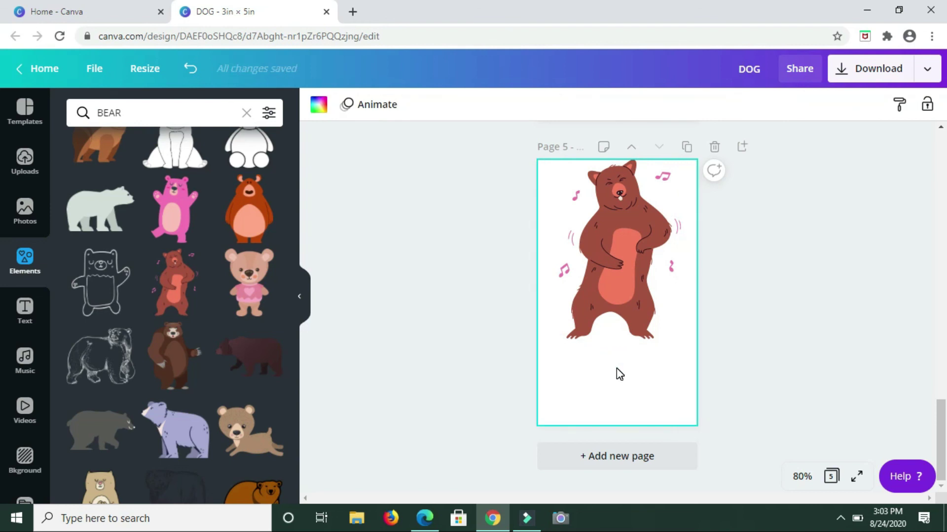
{"action": "key", "text": "t"}
{"action": "left_click_drag", "start_coordinate": [633, 356], "coordinate": [670, 347]}
{"action": "type", "text": "BEAR"}
Hide the element search panel and set the canvas zoom to 100%.
{"action": "left_click", "coordinate": [299, 297]}
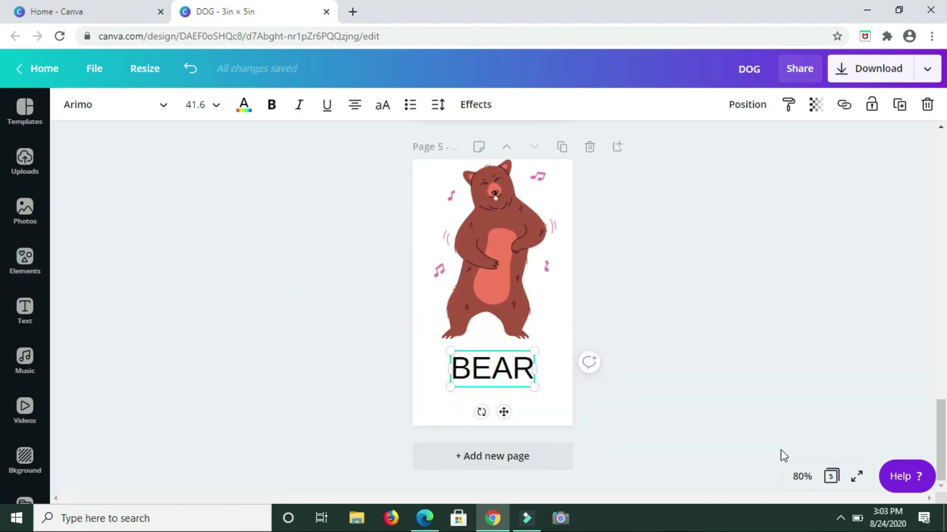
{"action": "left_click", "coordinate": [801, 476]}
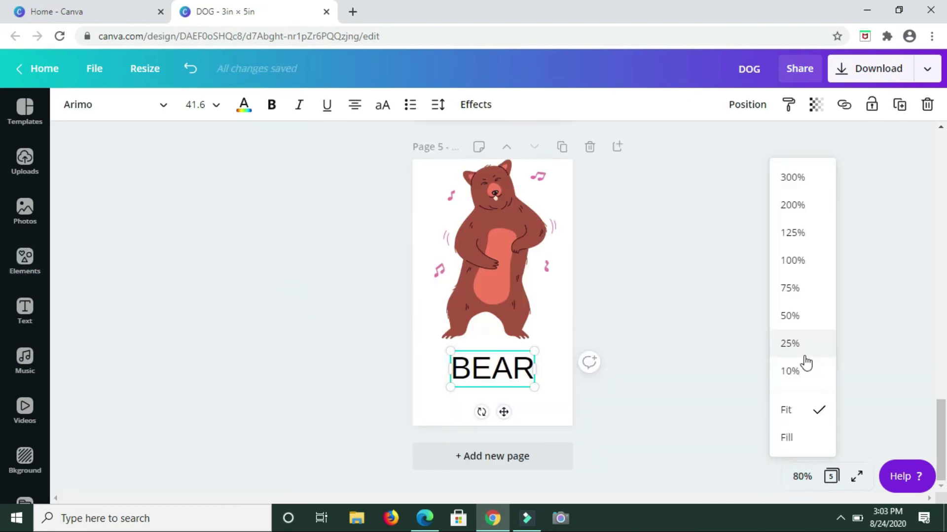
{"action": "left_click", "coordinate": [792, 261]}
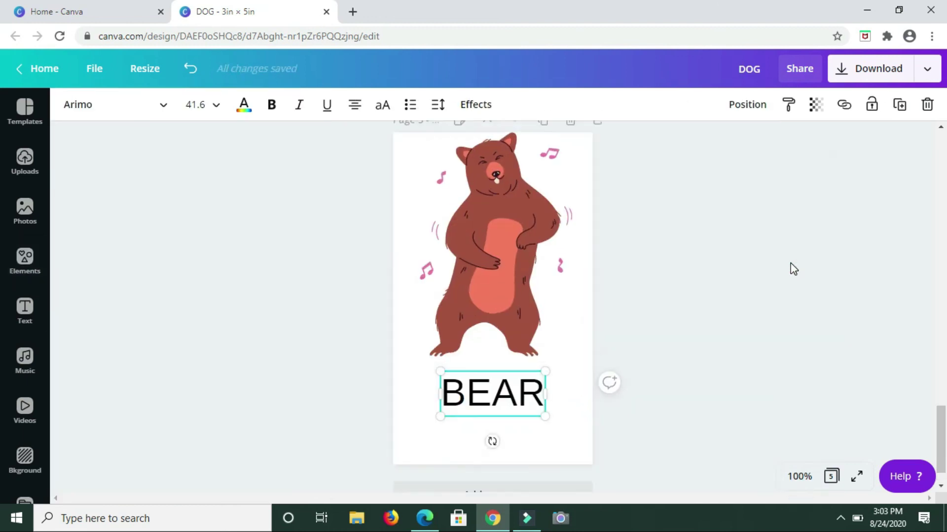
{"action": "left_click", "coordinate": [667, 251]}
{"action": "scroll", "coordinate": [667, 250], "scroll_direction": "up", "scroll_amount": 12}
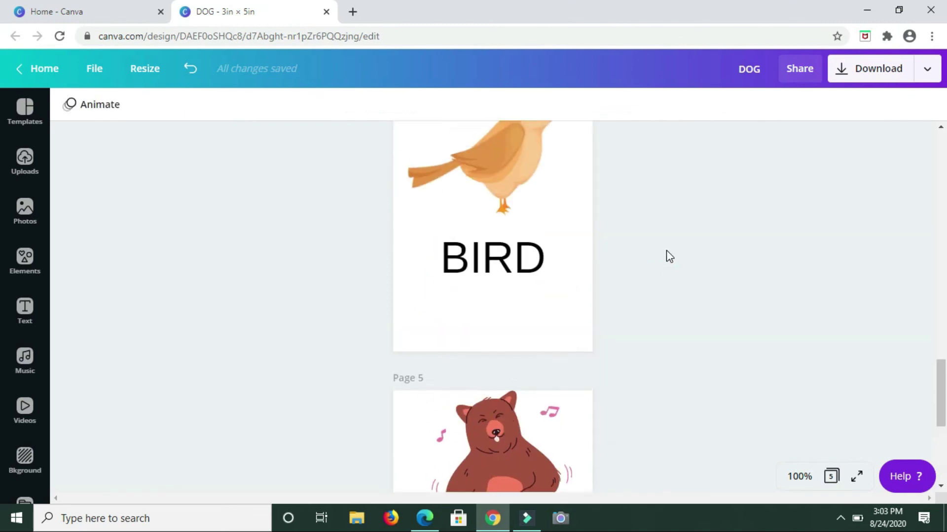
{"action": "scroll", "coordinate": [666, 251], "scroll_direction": "up", "scroll_amount": 6}
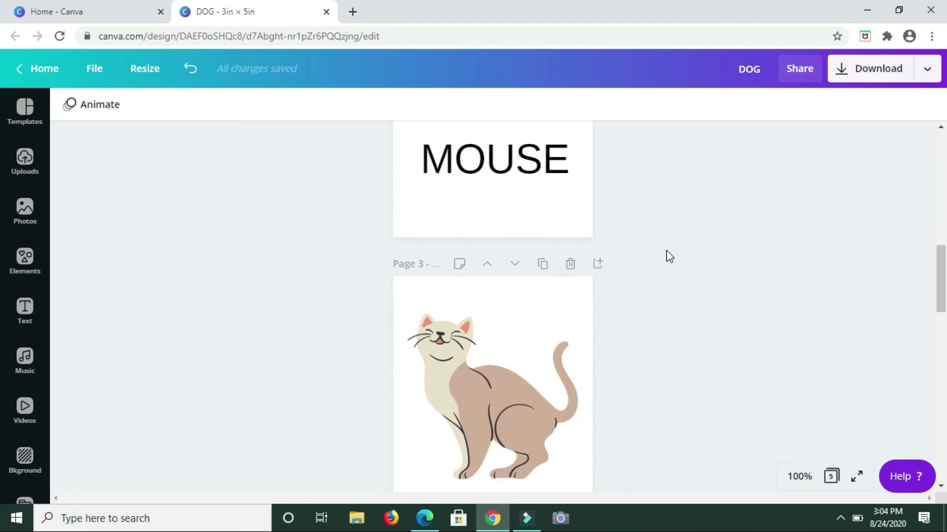
{"action": "scroll", "coordinate": [667, 251], "scroll_direction": "up", "scroll_amount": 10}
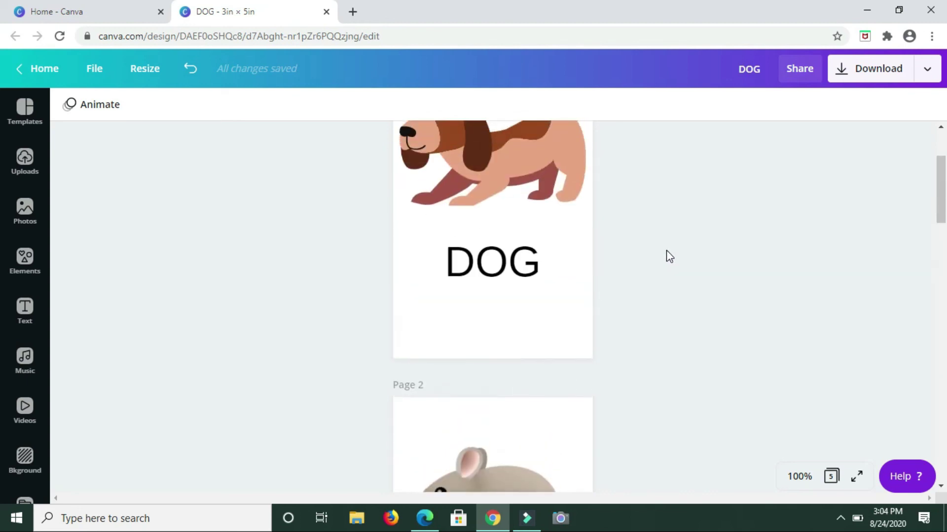
{"action": "scroll", "coordinate": [667, 256], "scroll_direction": "up", "scroll_amount": 3}
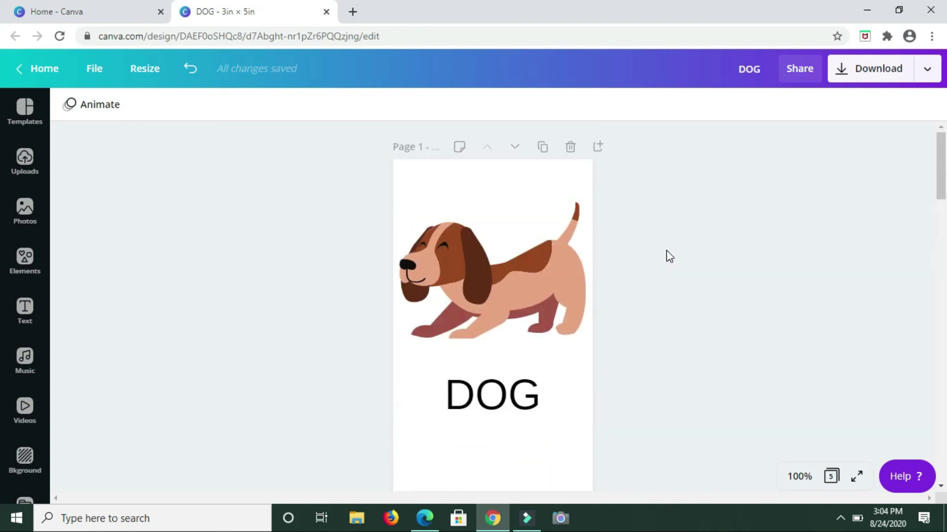
{"action": "scroll", "coordinate": [666, 251], "scroll_direction": "down", "scroll_amount": 10}
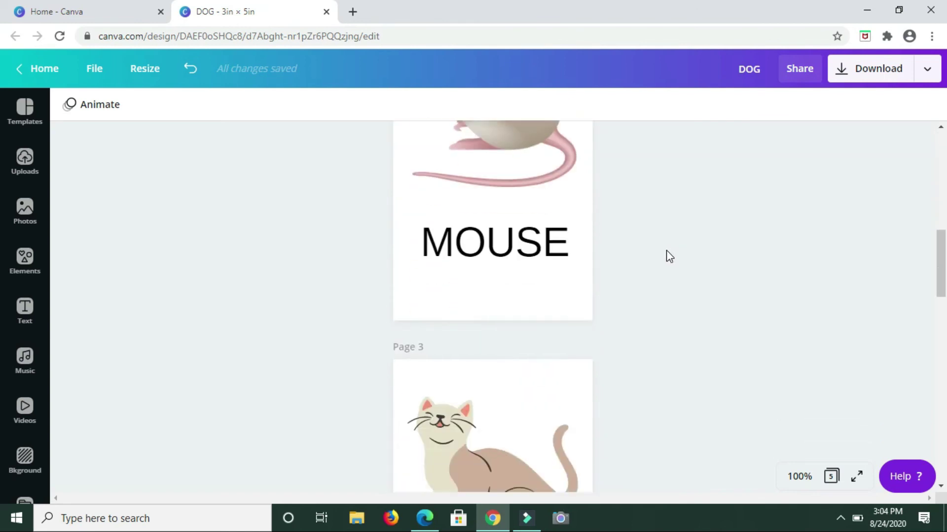
{"action": "scroll", "coordinate": [667, 251], "scroll_direction": "down", "scroll_amount": 10}
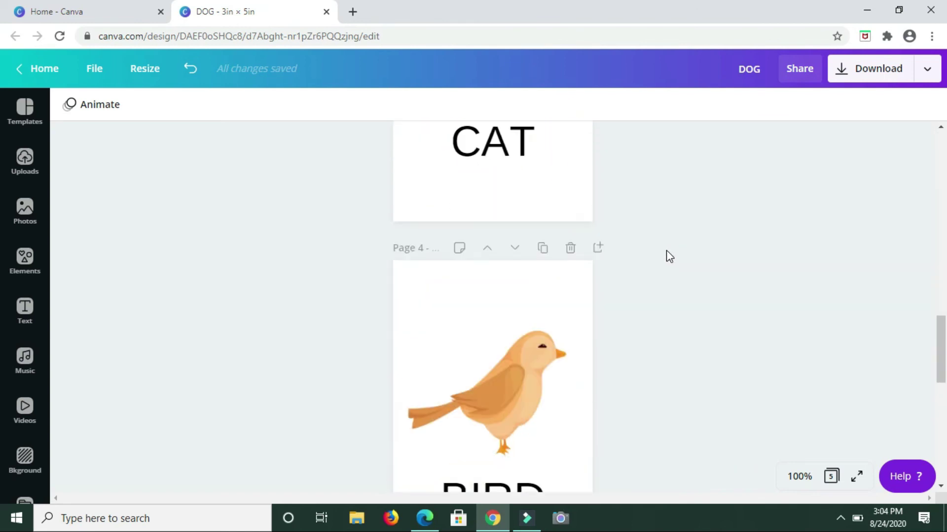
{"action": "scroll", "coordinate": [669, 255], "scroll_direction": "down", "scroll_amount": 10}
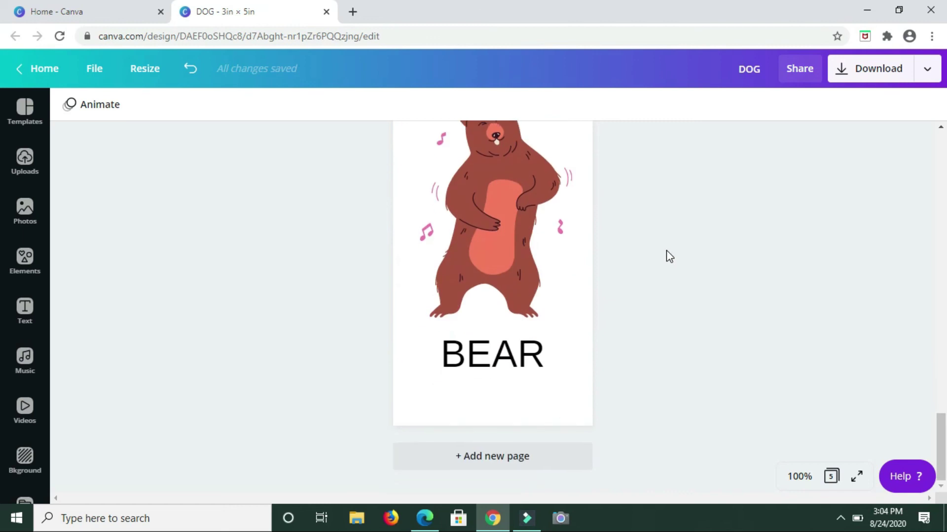
{"action": "scroll", "coordinate": [669, 256], "scroll_direction": "up", "scroll_amount": 10}
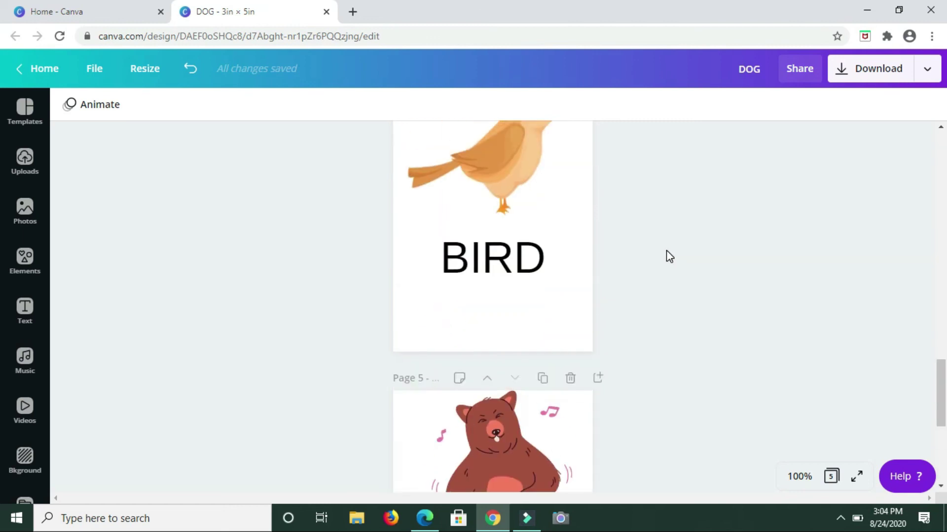
{"action": "scroll", "coordinate": [669, 256], "scroll_direction": "up", "scroll_amount": 10}
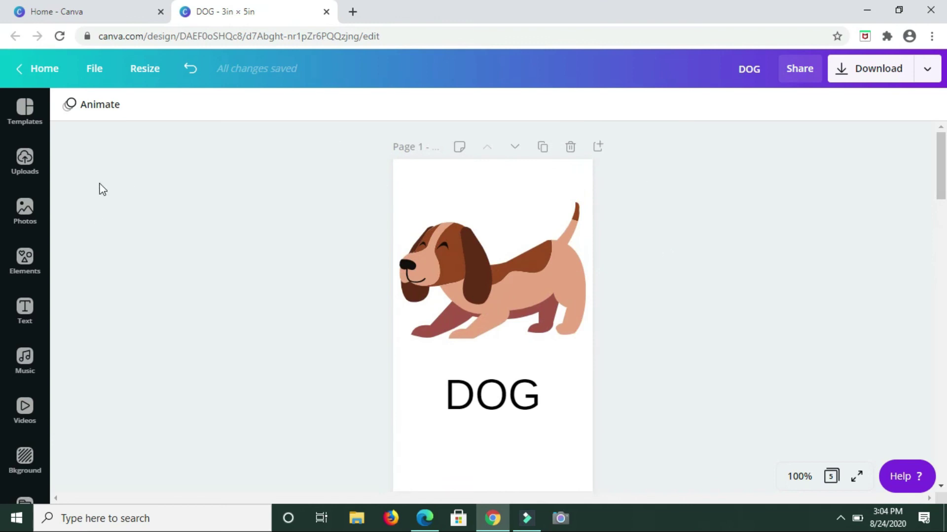
{"action": "scroll", "coordinate": [775, 252], "scroll_direction": "down", "scroll_amount": 1}
{"action": "scroll", "coordinate": [775, 253], "scroll_direction": "down", "scroll_amount": 8}
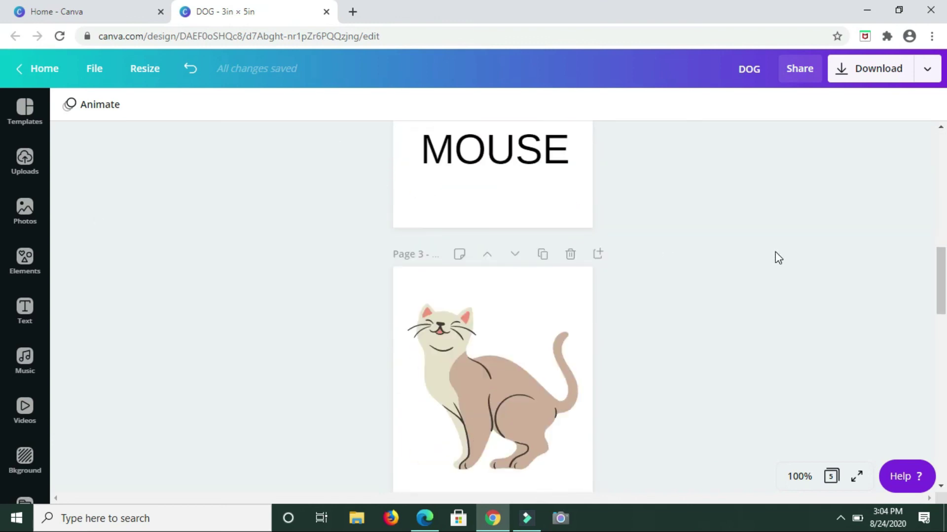
{"action": "scroll", "coordinate": [775, 252], "scroll_direction": "down", "scroll_amount": 3}
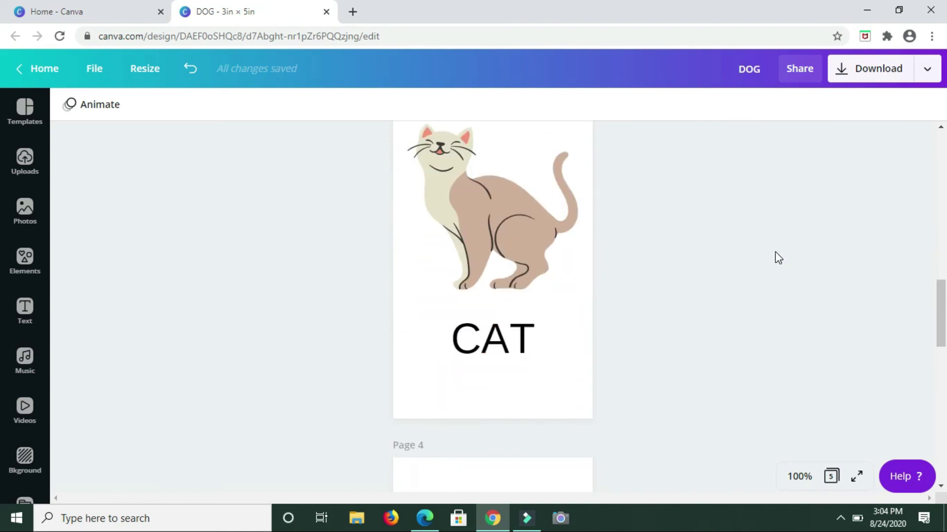
{"action": "scroll", "coordinate": [774, 258], "scroll_direction": "up", "scroll_amount": 9}
{"action": "scroll", "coordinate": [776, 314], "scroll_direction": "up", "scroll_amount": 4}
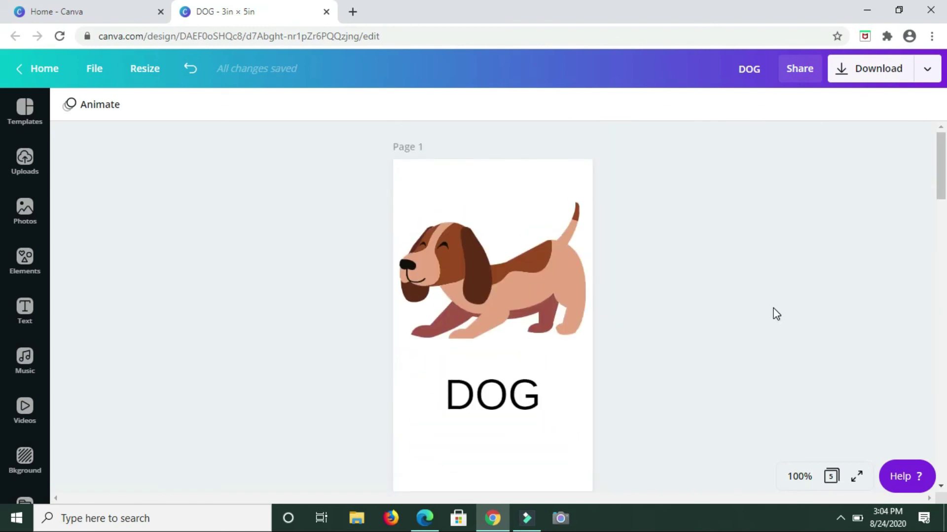
{"action": "scroll", "coordinate": [776, 314], "scroll_direction": "down", "scroll_amount": 6}
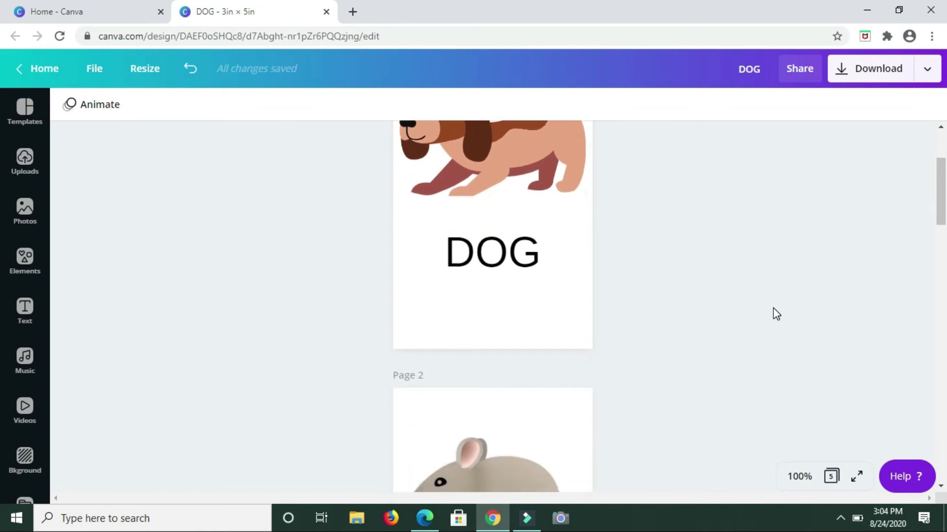
{"action": "scroll", "coordinate": [776, 314], "scroll_direction": "down", "scroll_amount": 9}
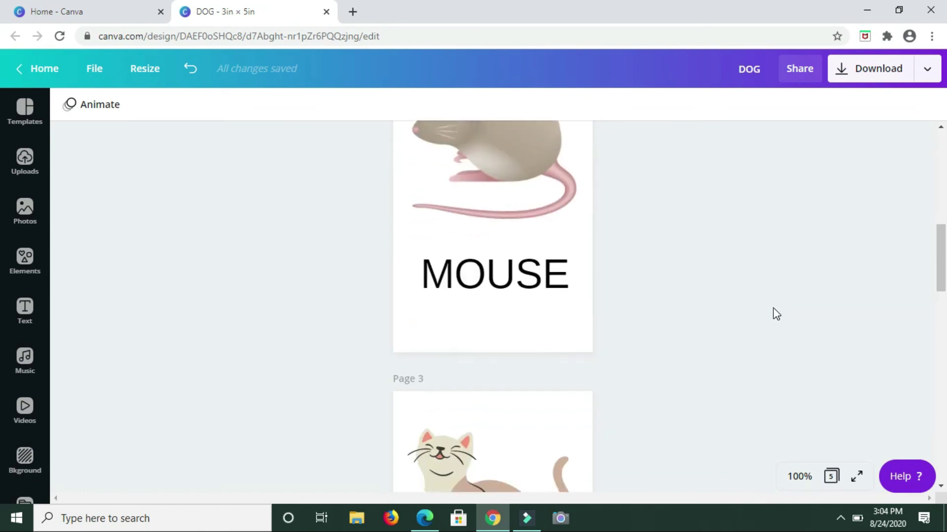
{"action": "scroll", "coordinate": [776, 314], "scroll_direction": "down", "scroll_amount": 5}
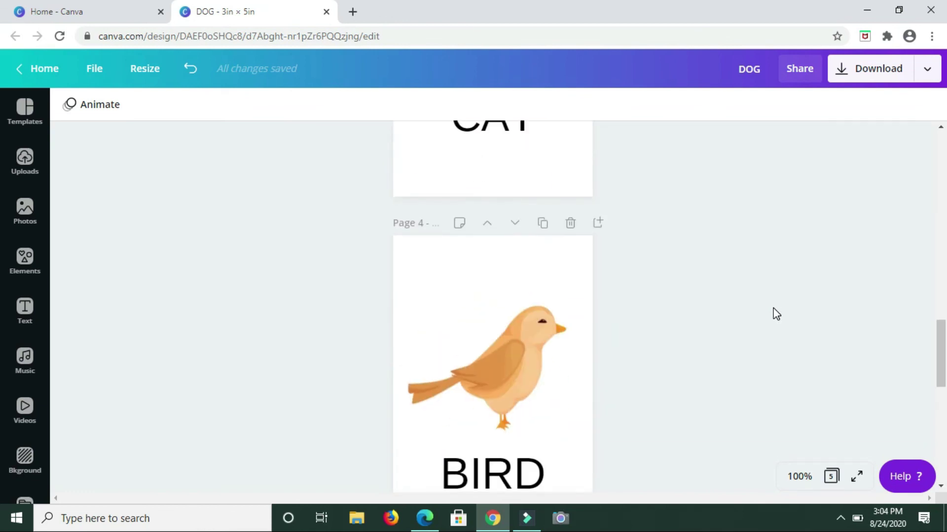